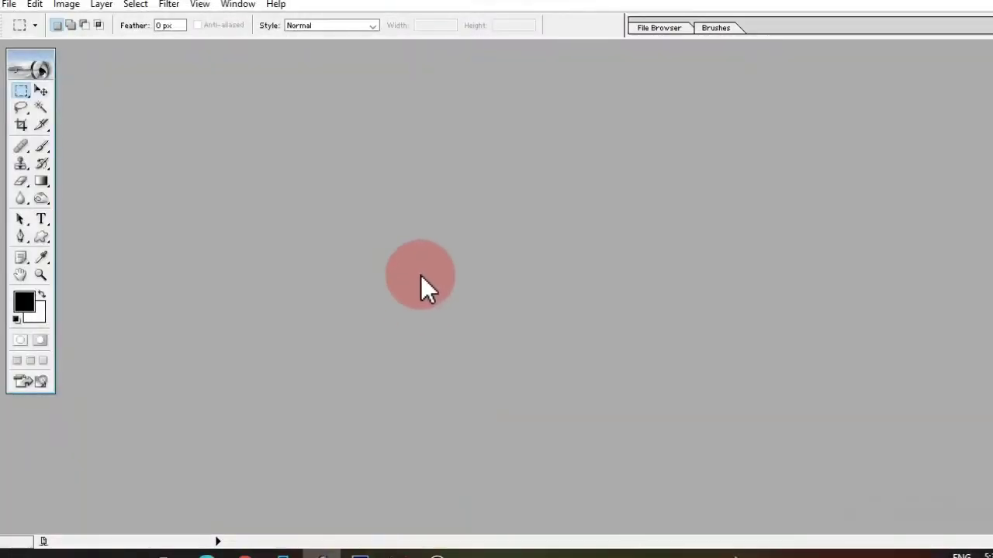
Show the Layers palette from the Window menu beside the empty workspace
left_click(237, 5)
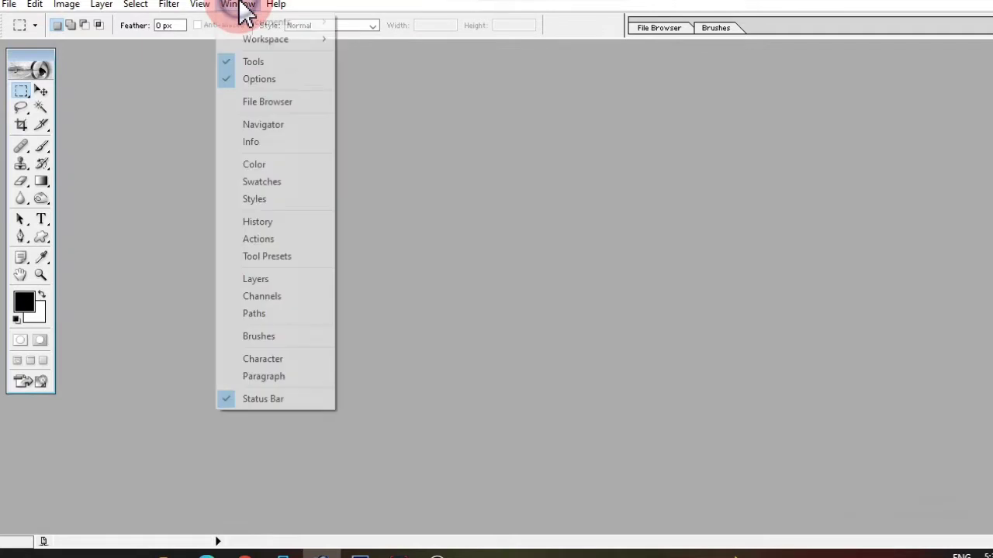
left_click(250, 281)
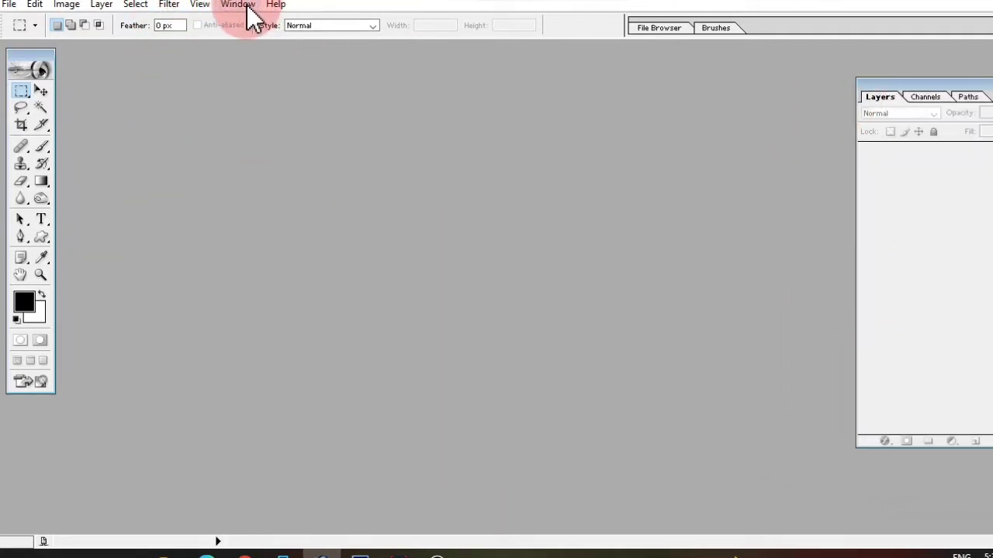
Create a new white 640 × 480 pixel document from the preset sizes
key("ctrl+n")
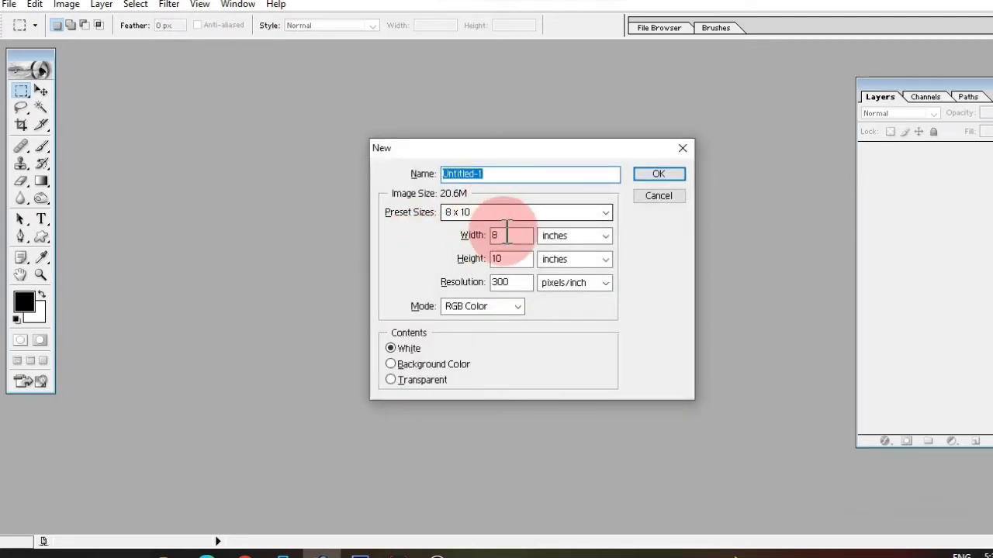
left_click(507, 217)
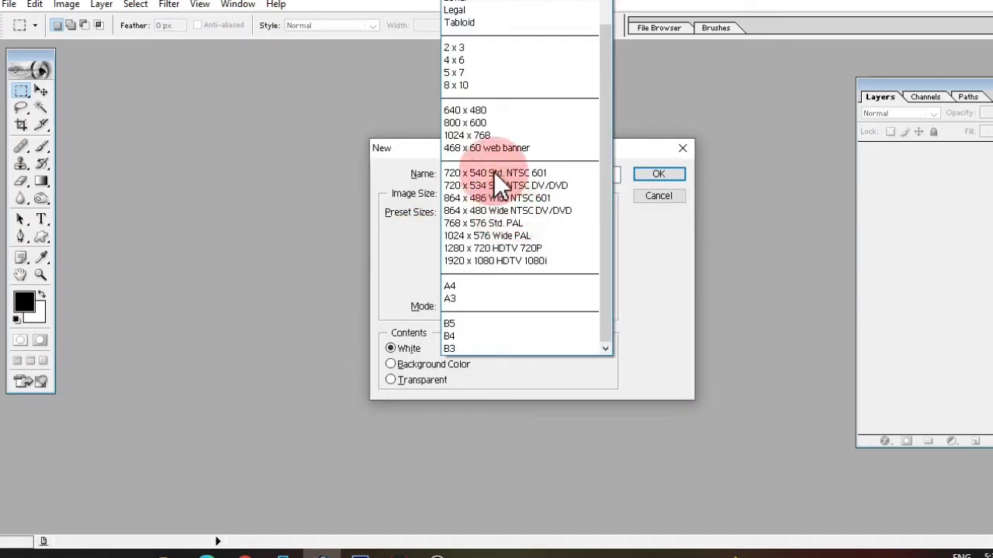
left_click(479, 110)
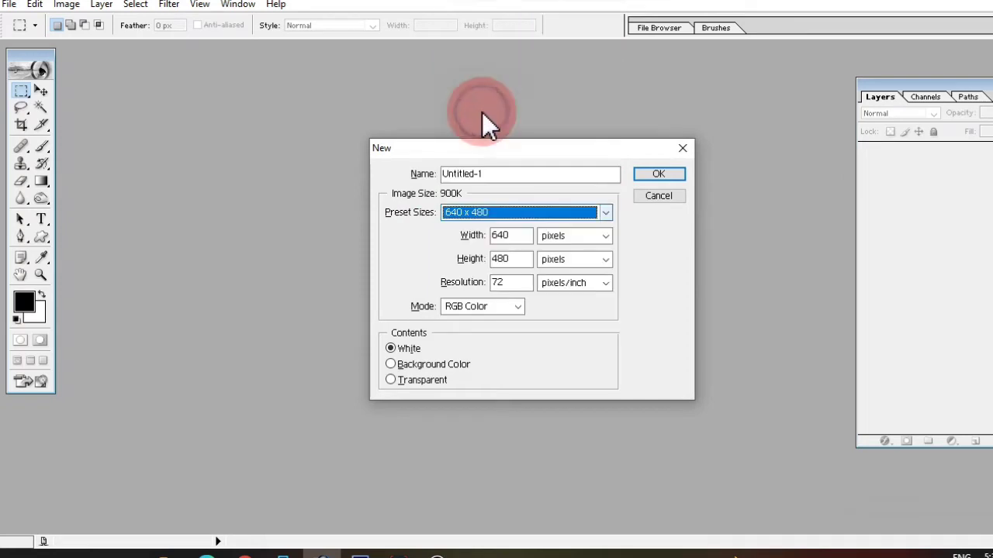
left_click(651, 173)
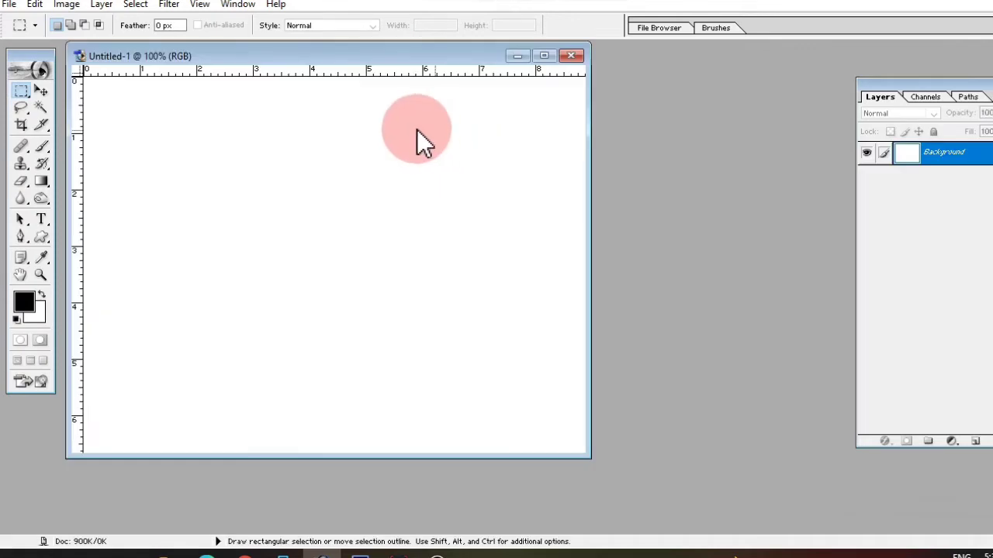
Maximize the document, show rulers, and place vertical and horizontal guides at the canvas centre
left_click(539, 61)
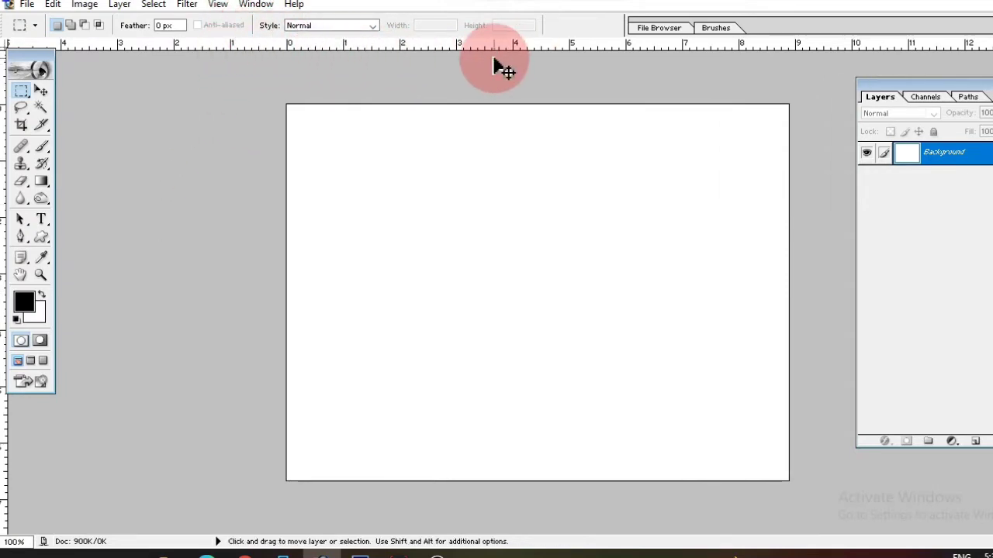
key("ctrl+r")
key("ctrl+r")
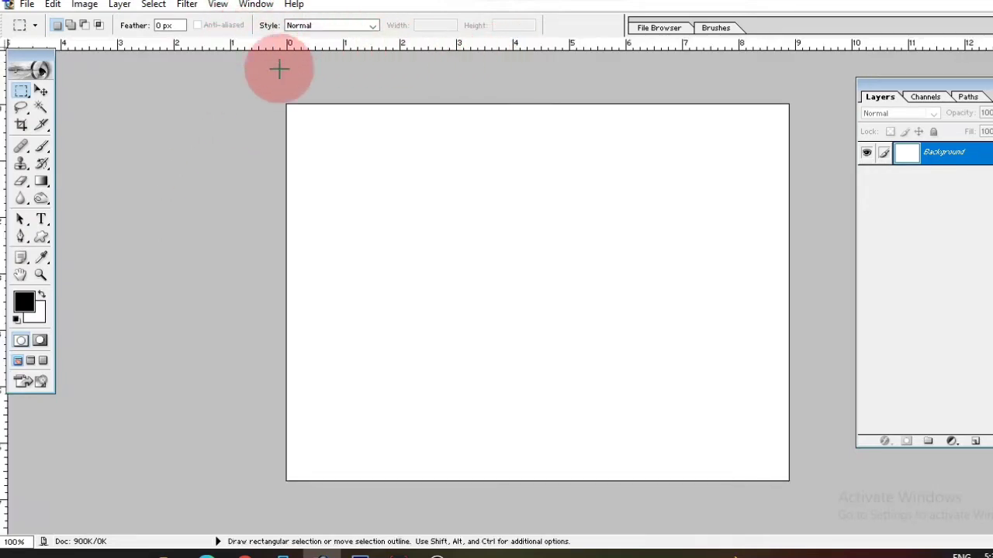
left_click_drag(5, 434, 528, 422)
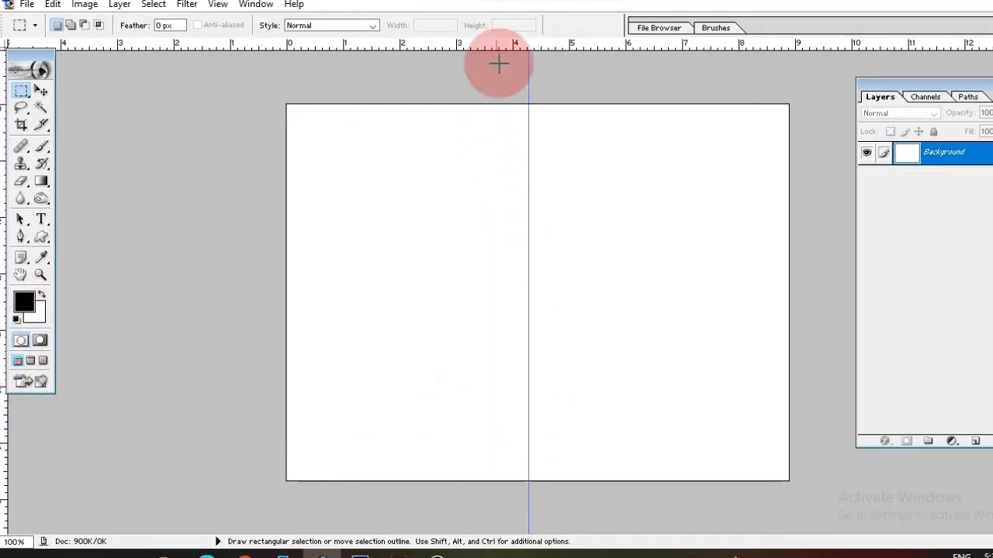
left_click_drag(498, 47, 500, 293)
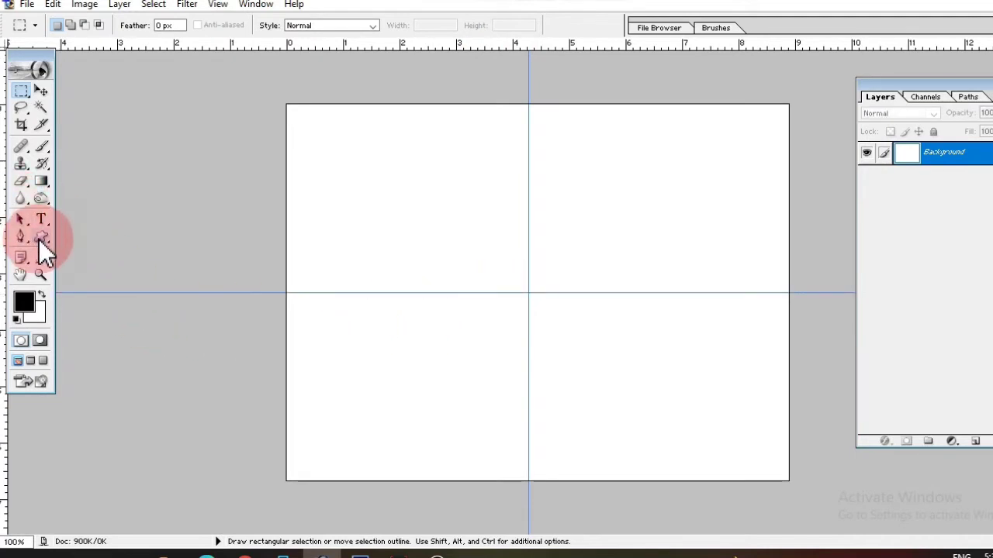
left_click_drag(39, 239, 91, 275)
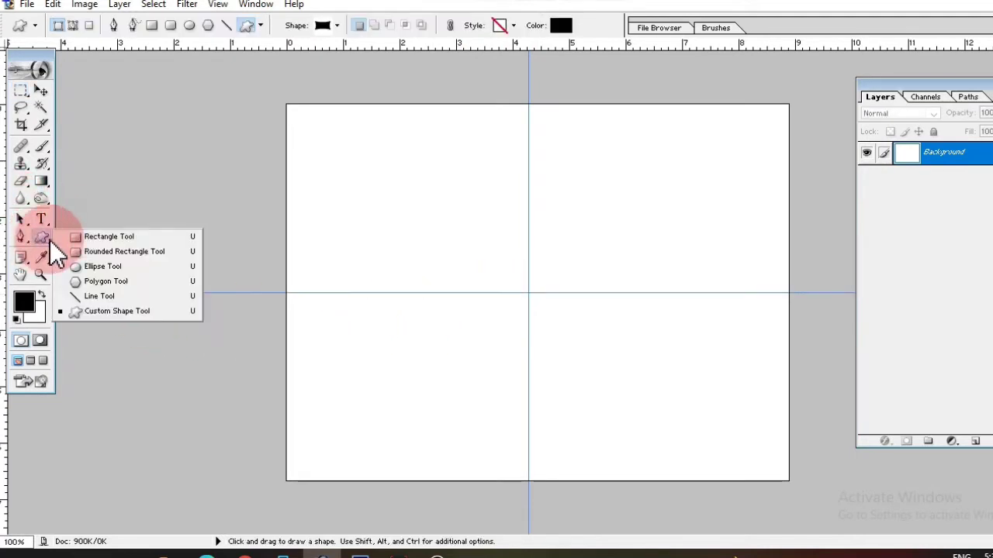
Select the Ellipse Tool with a pure red (FF0000) shape colour
left_click(126, 266)
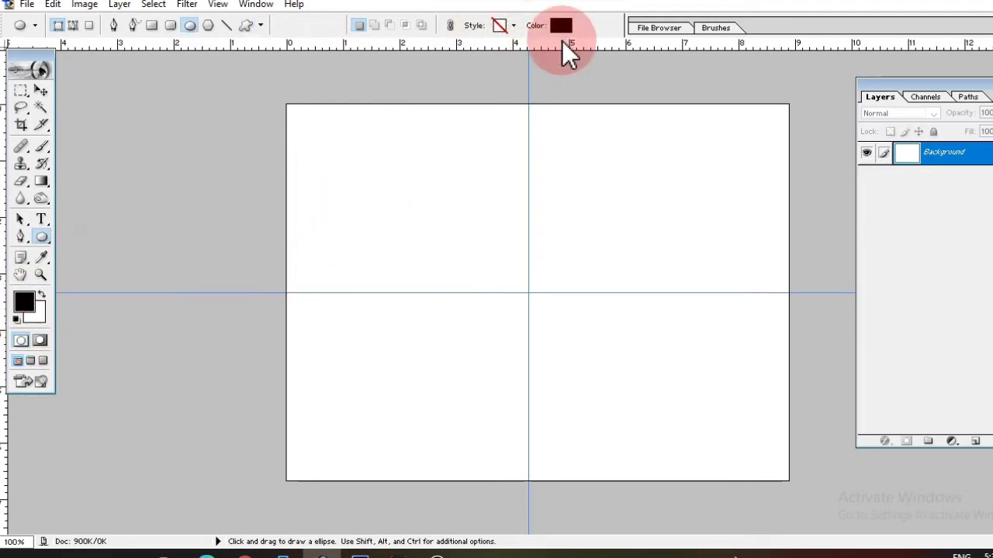
left_click(560, 25)
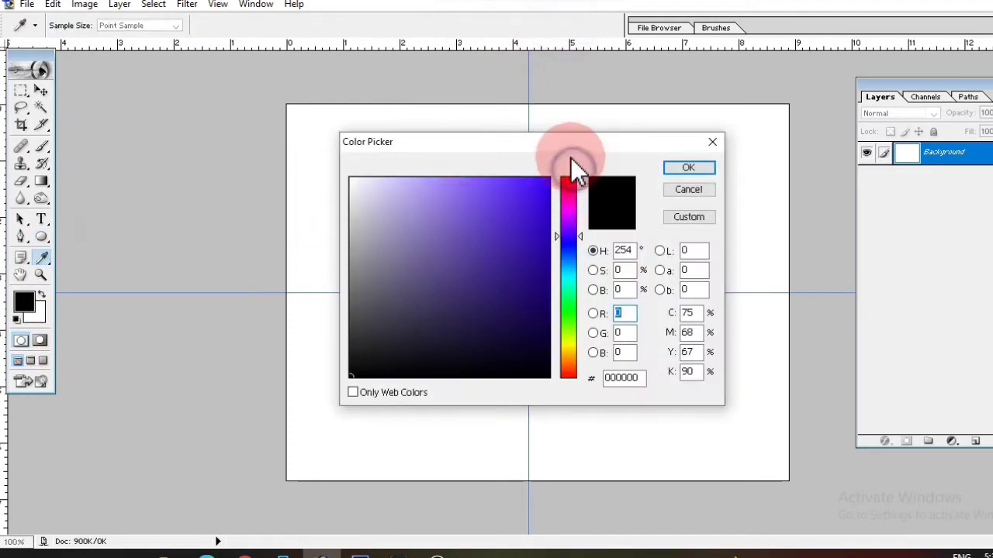
mouse_move(568, 209)
left_mouse_down()
mouse_move(565, 151)
mouse_move(552, 169)
left_mouse_up()
type("255")
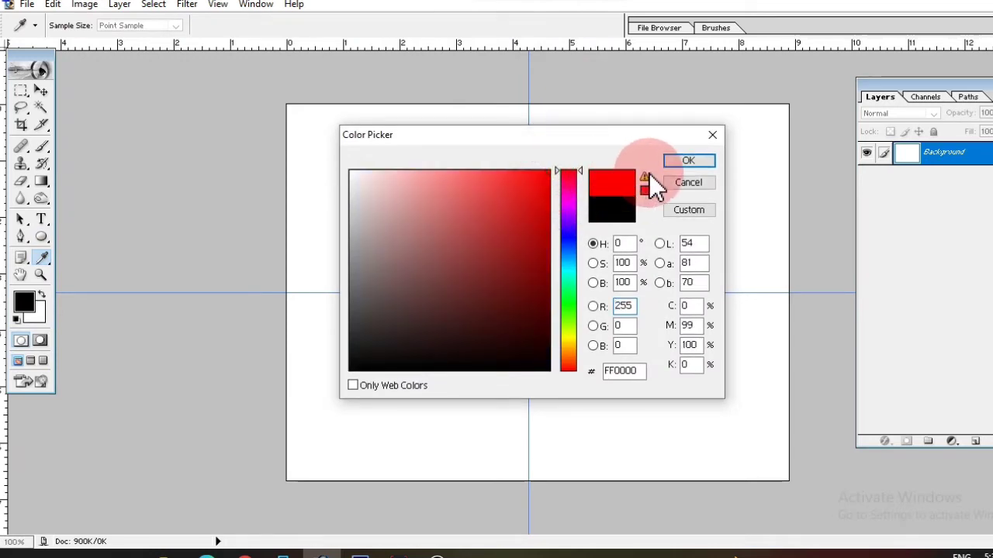
left_click(691, 158)
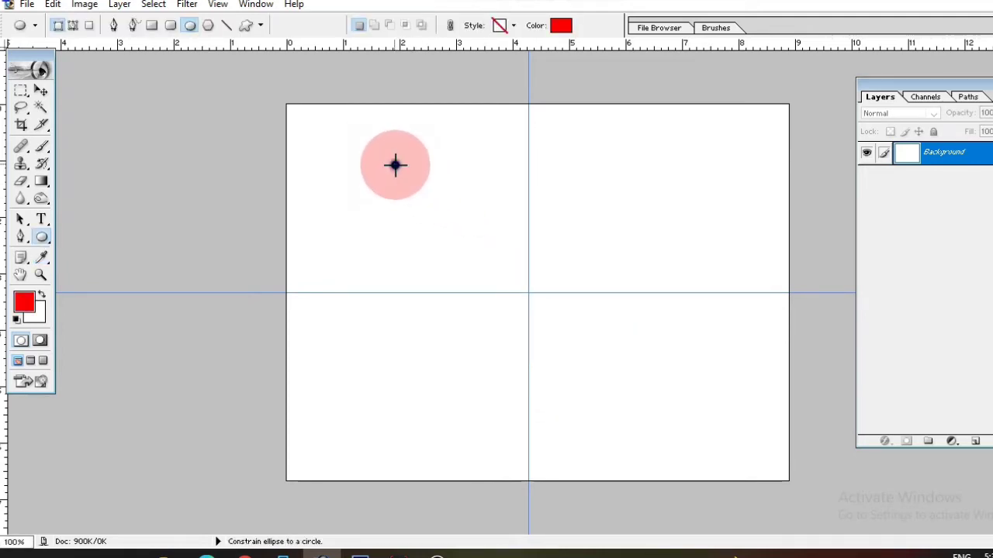
Draw a red circle centred on the guide intersection and nudge it into place
left_click_drag(395, 163, 690, 445)
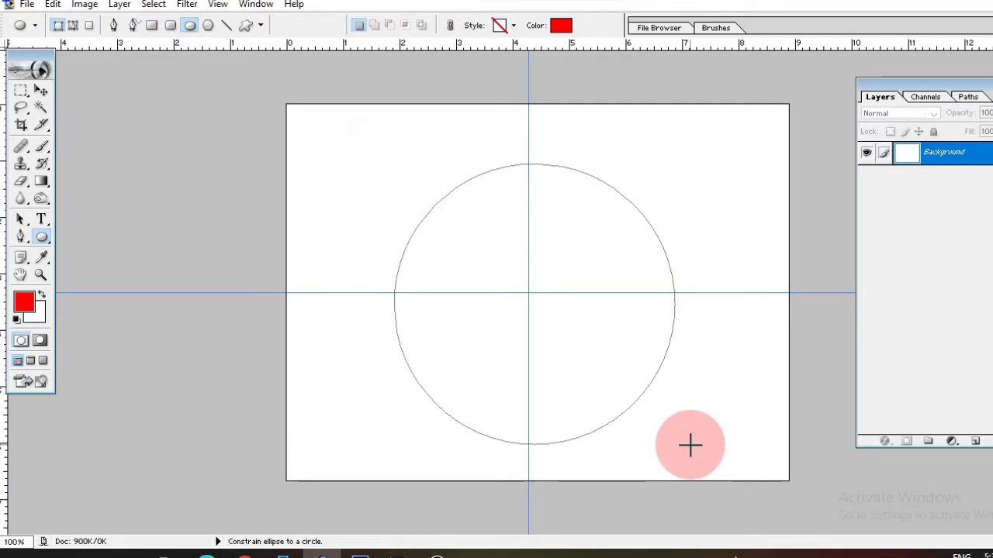
left_click(41, 90)
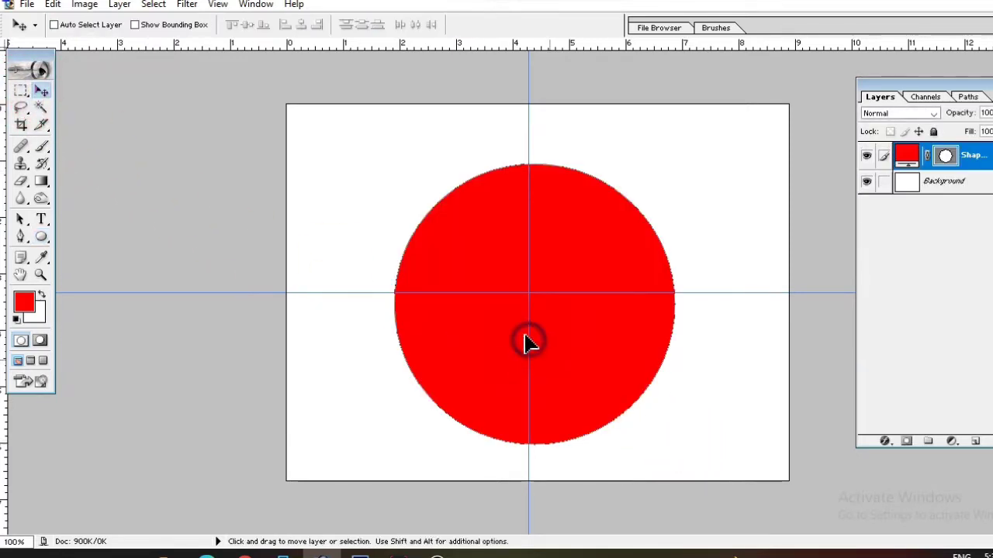
left_click_drag(591, 375, 607, 387)
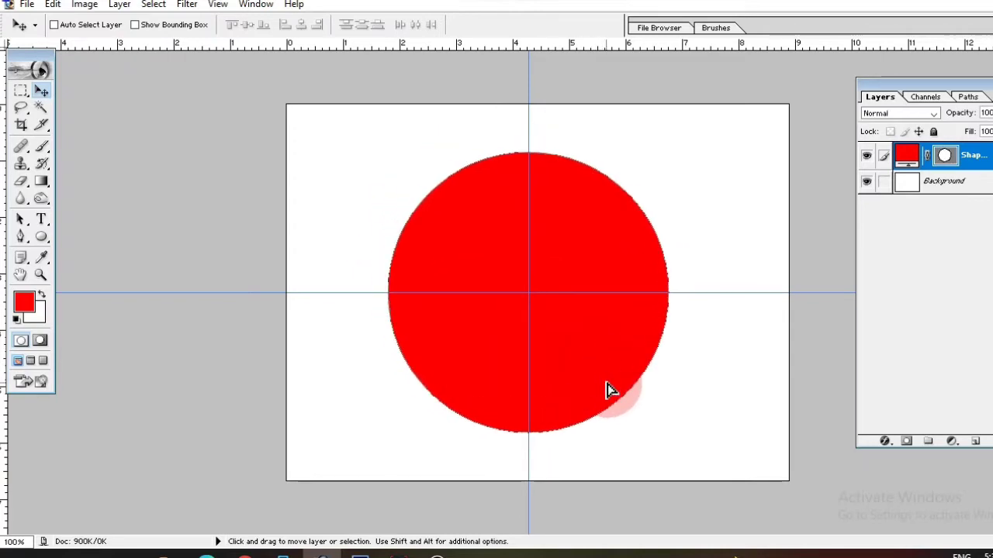
left_click(567, 129)
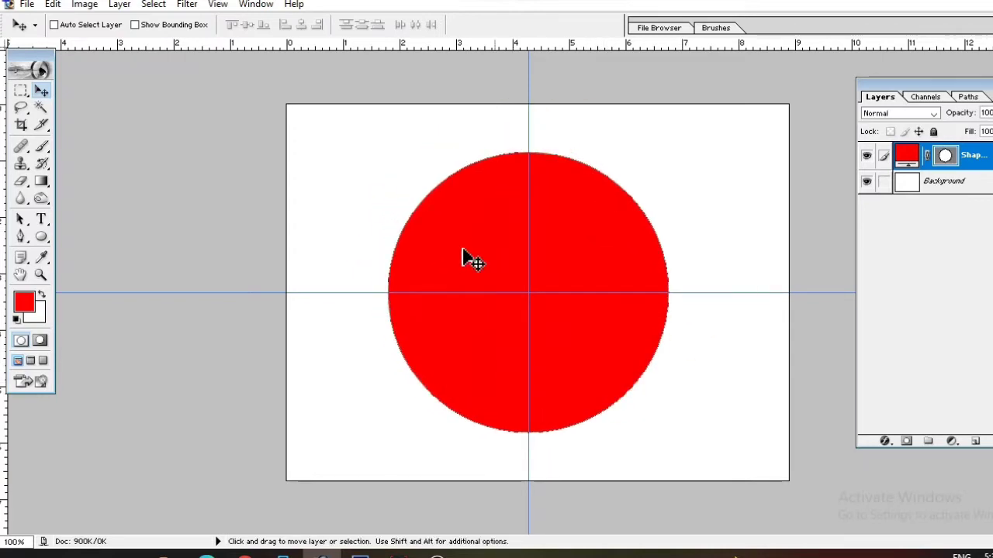
left_click_drag(361, 265, 385, 264)
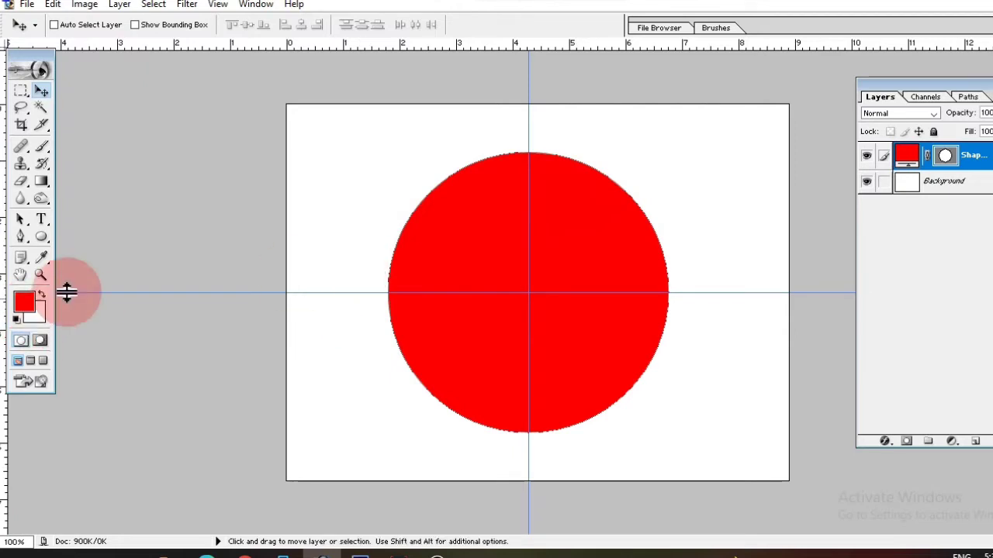
Return the view to 100% and hide the guides
key("ctrl+0")
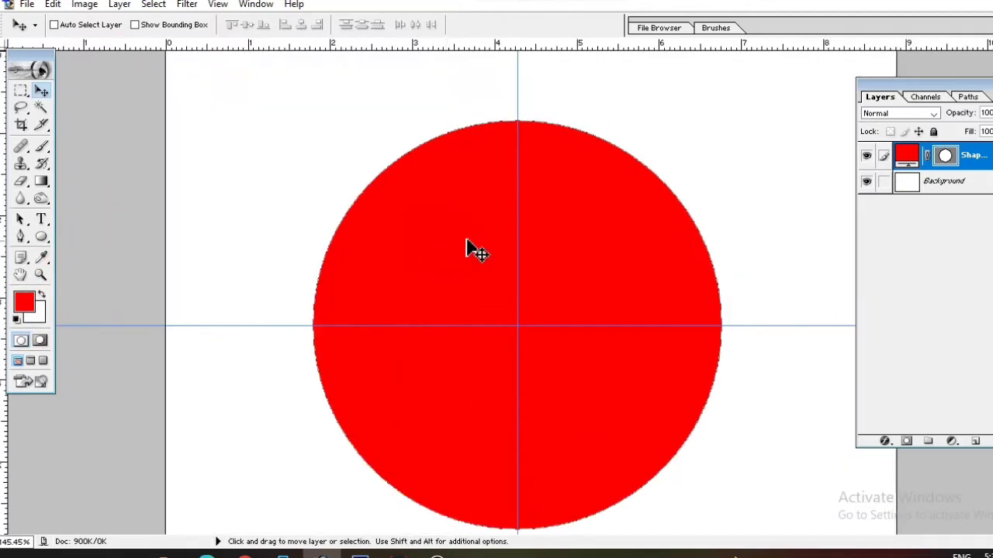
key("ctrl+alt+0")
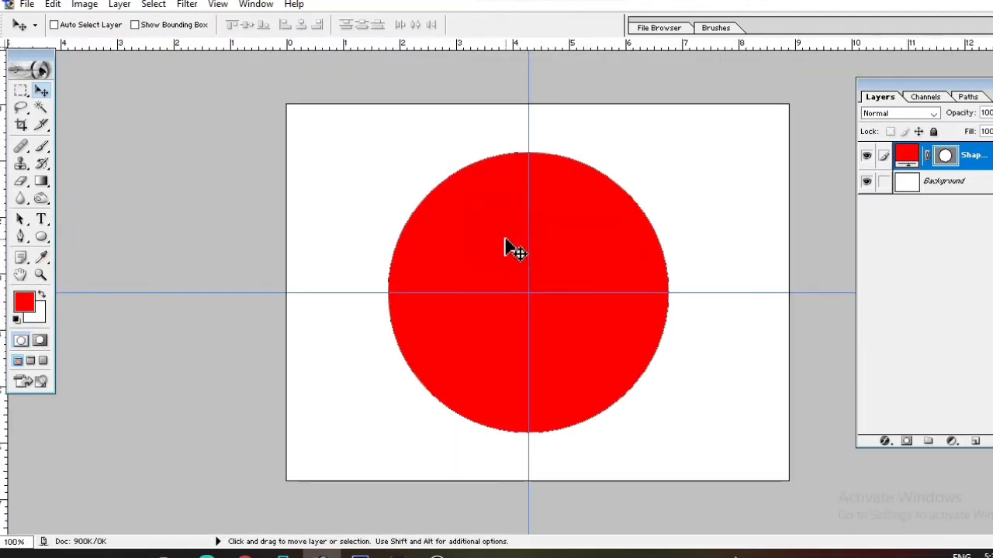
left_click_drag(950, 159, 939, 183)
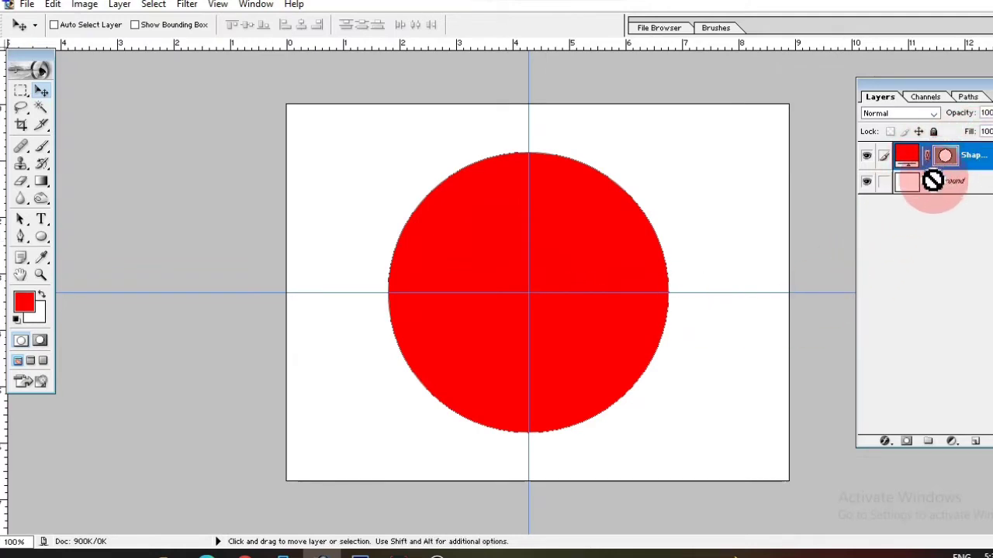
key("ctrl+semicolon")
left_click_drag(532, 160, 546, 107)
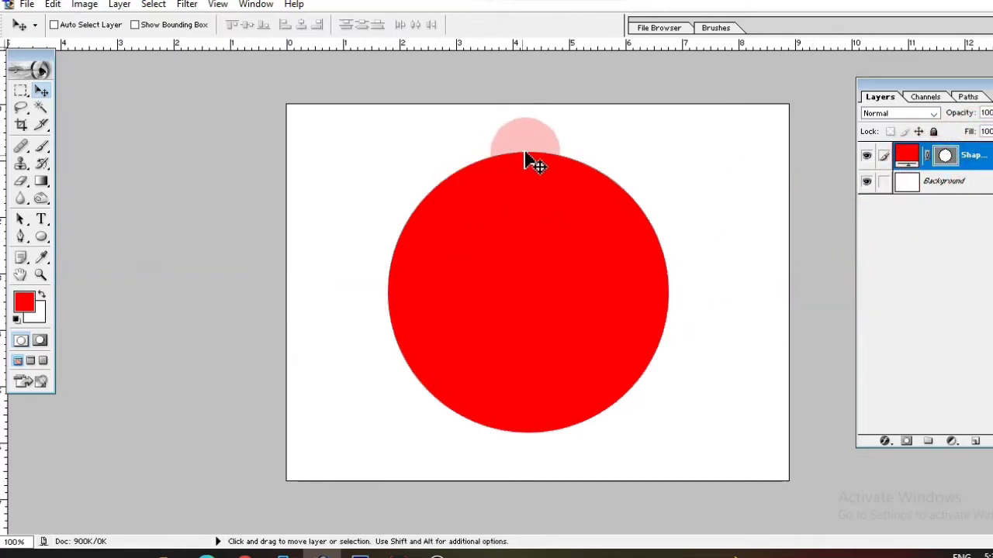
Rasterize the Shape 1 circle layer, duplicate it, and begin Free Transform on the copy
left_click(974, 165)
right_click(974, 164)
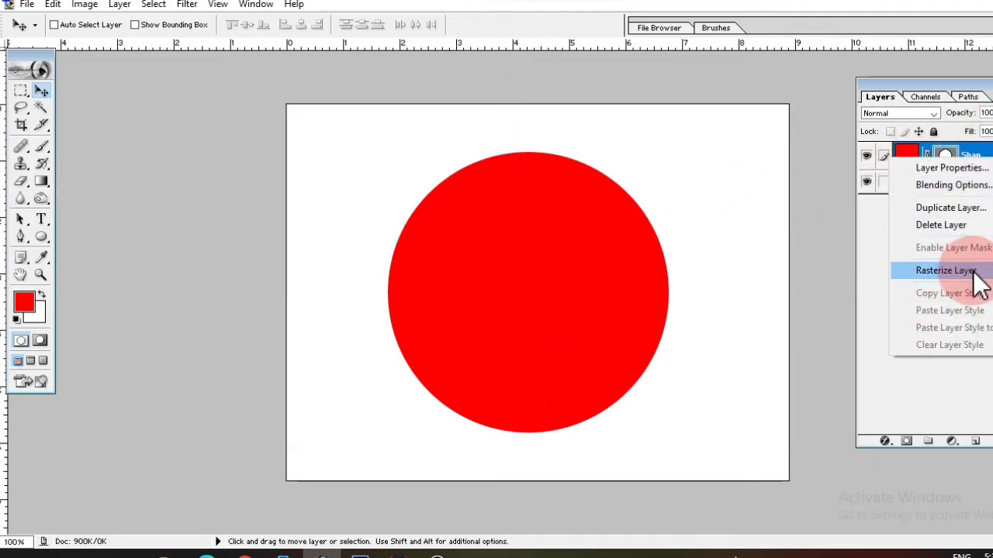
left_click(971, 270)
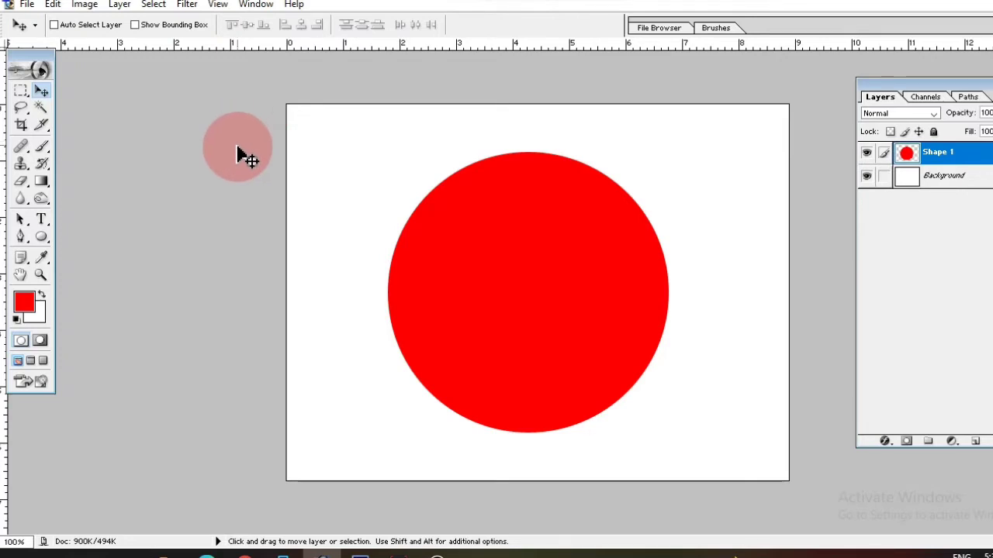
key("ctrl+j")
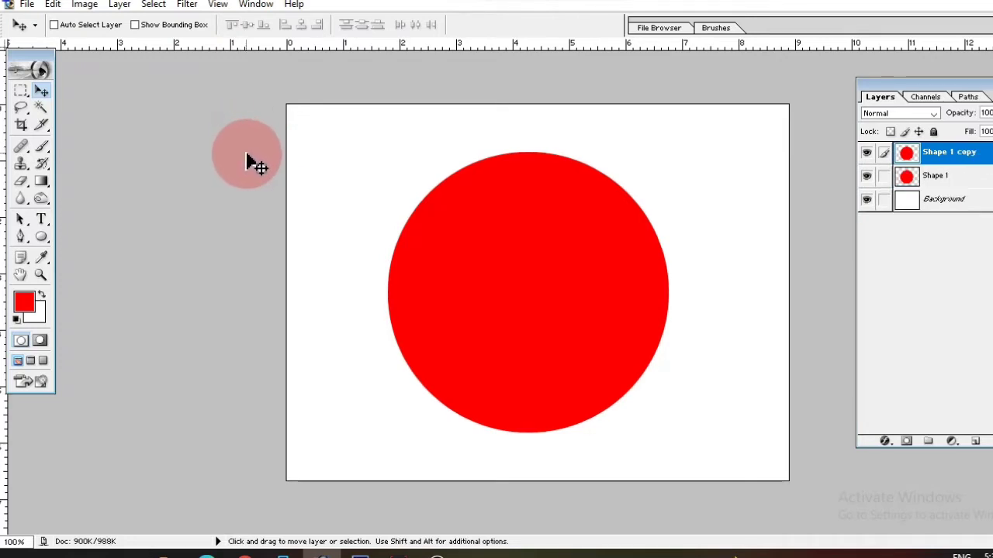
key("ctrl+t")
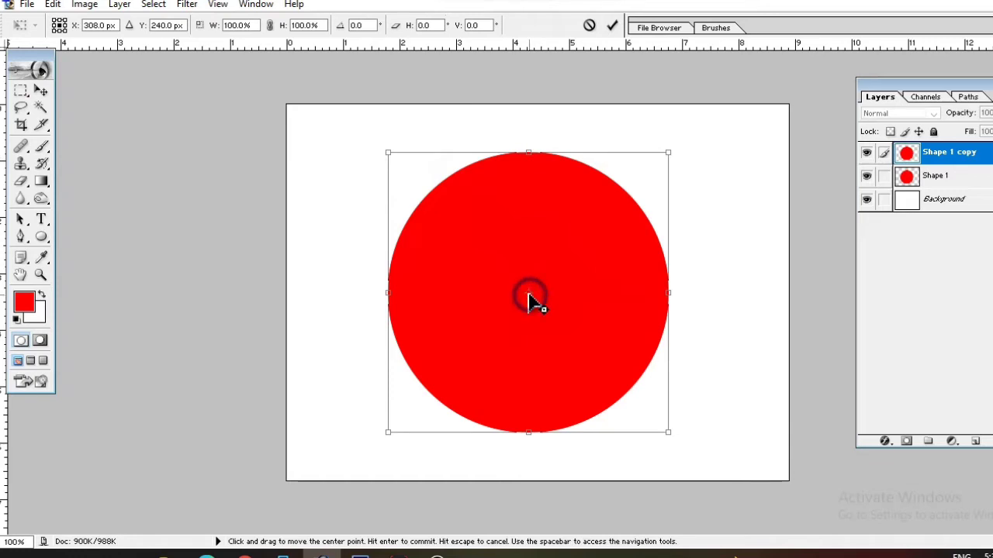
Lower the pivot point and rotate the copy circle by 15°, then commit
left_click_drag(533, 382, 533, 419)
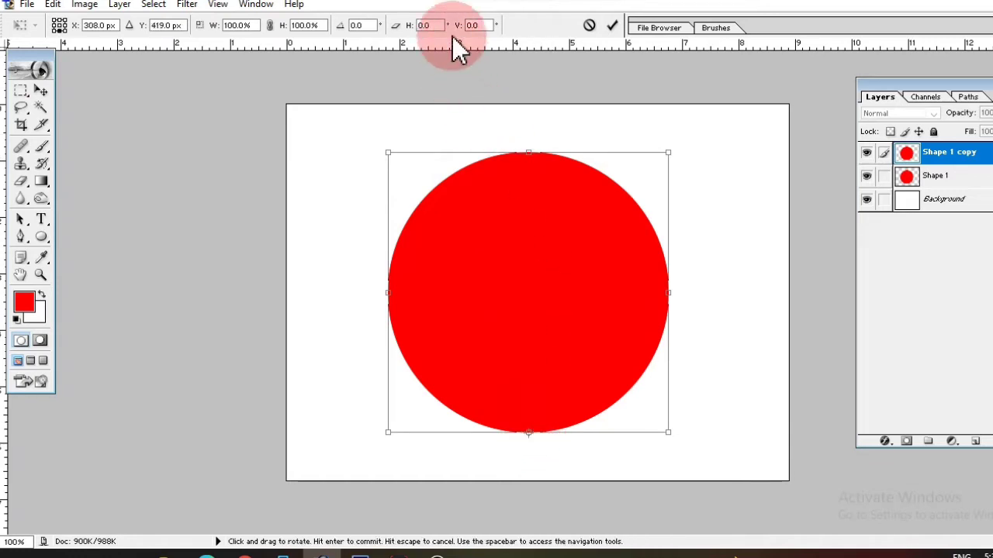
left_click(371, 27)
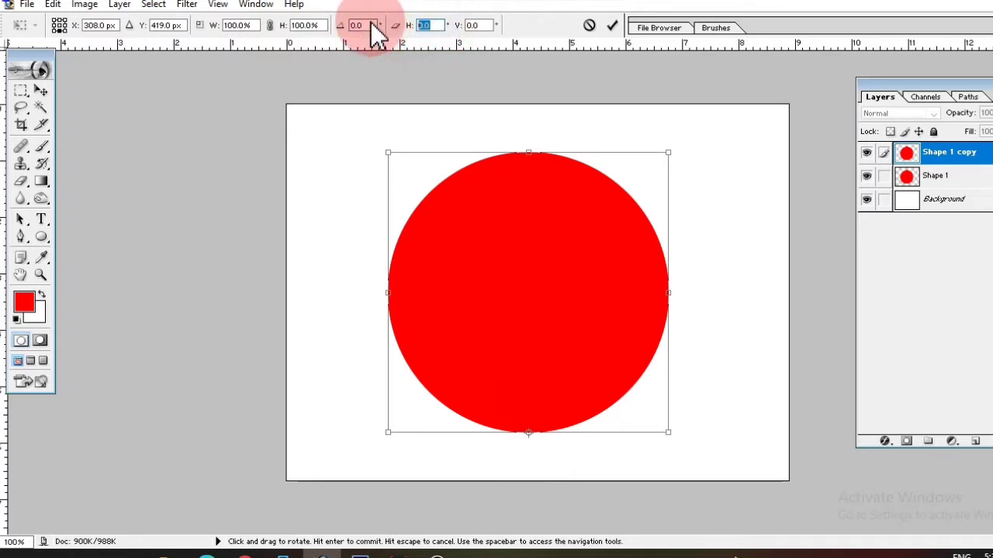
left_click(342, 29)
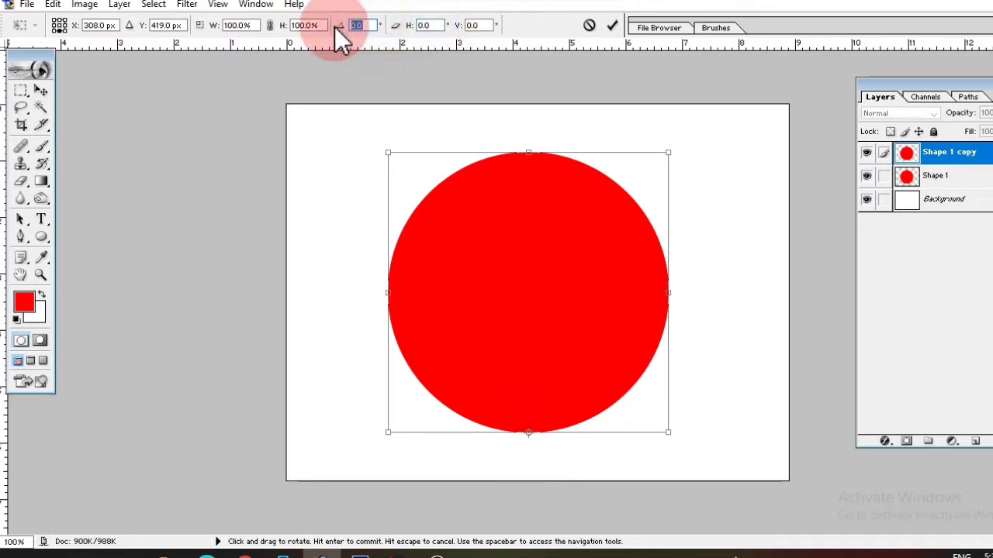
type("10")
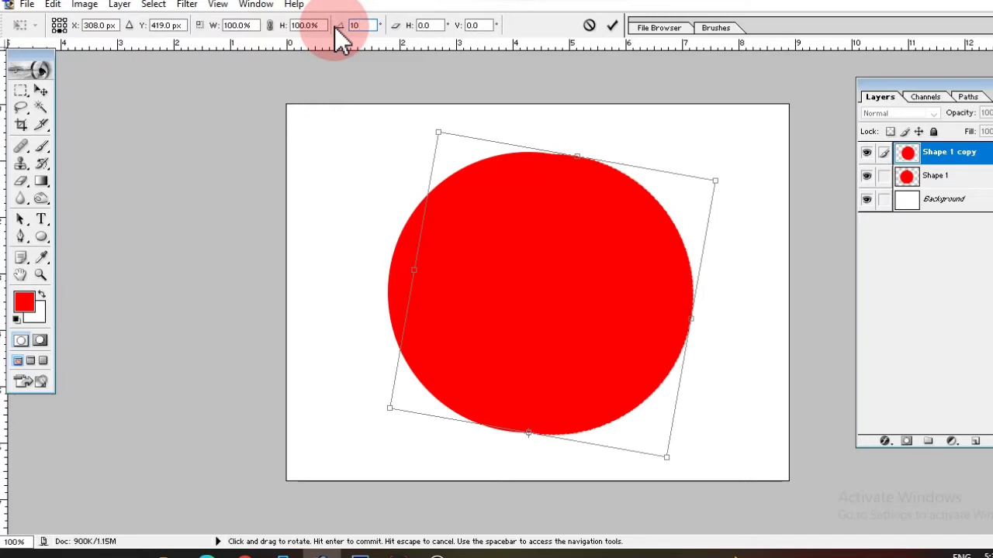
key("BackSpace")
key("BackSpace")
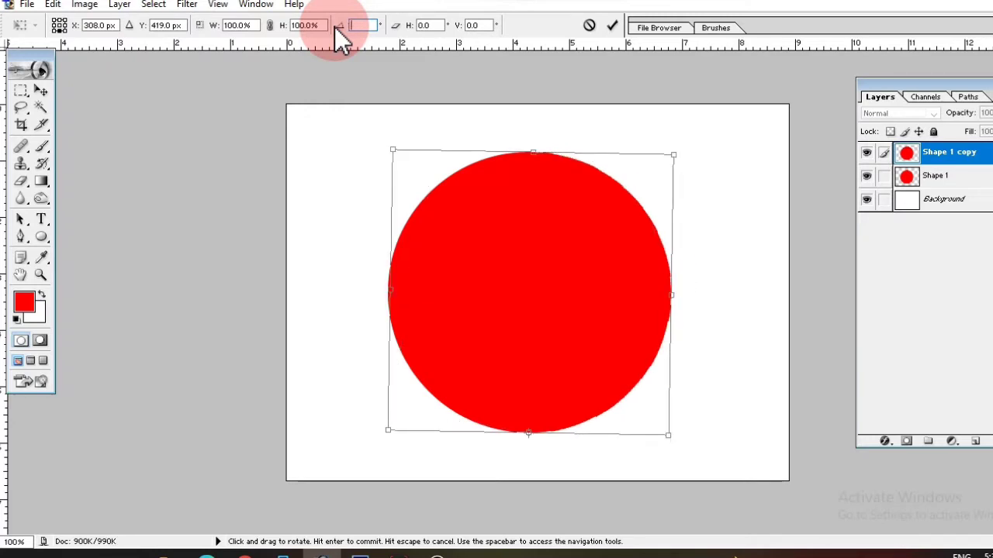
type("15")
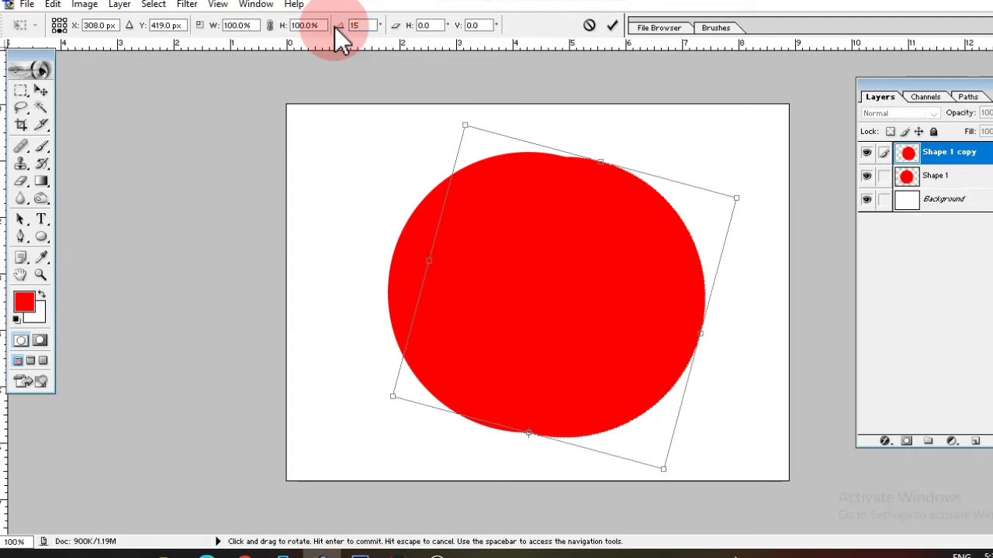
key("Return")
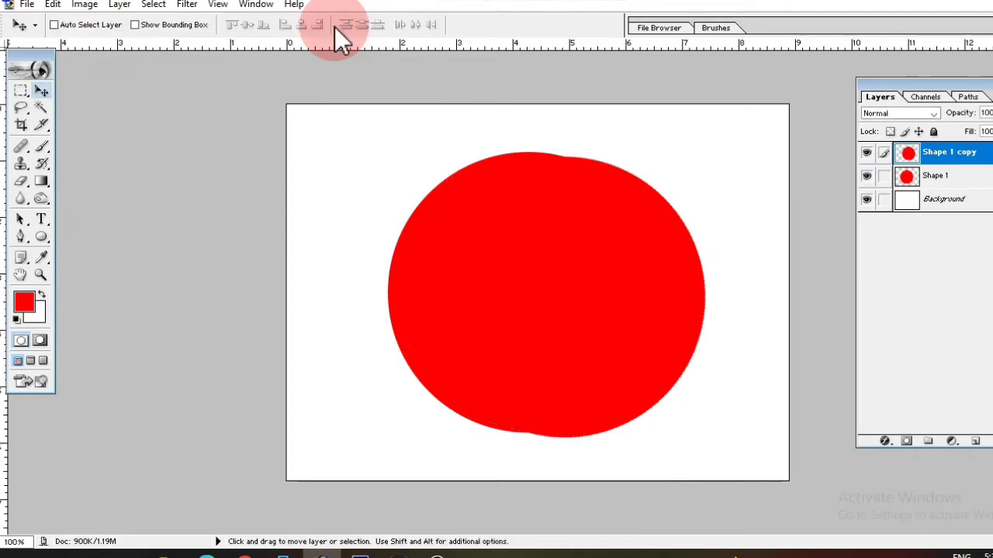
Load the copy circle's outline as a selection and make Shape 1 the active layer
left_click(979, 153, "ctrl")
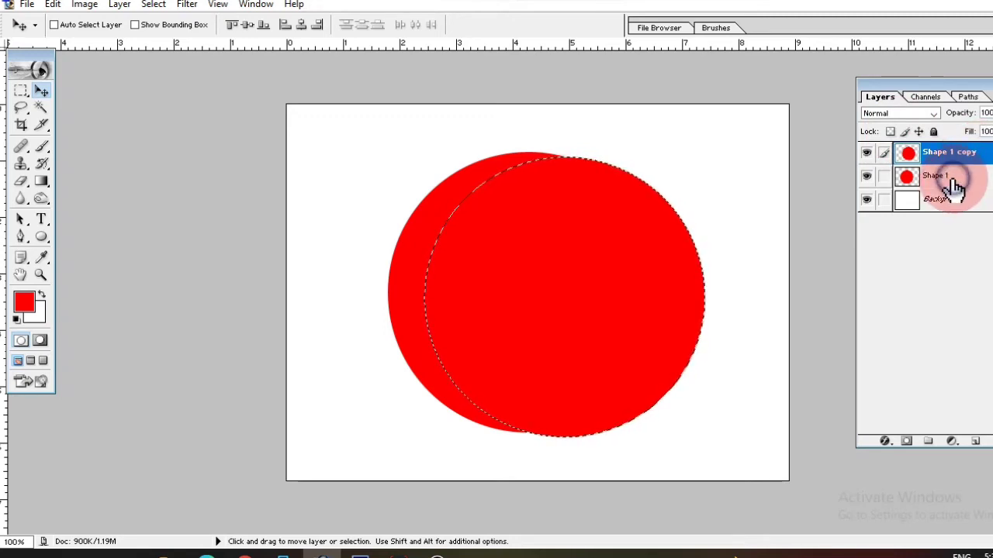
left_click(954, 186)
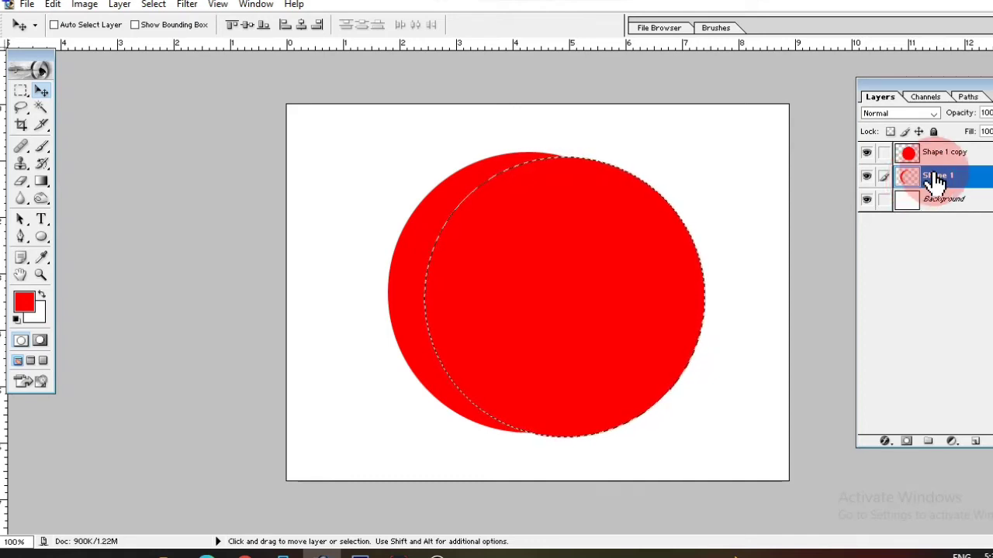
Delete the Shape 1 copy layer and clear the selection with a Magic Wand click
left_click(946, 155)
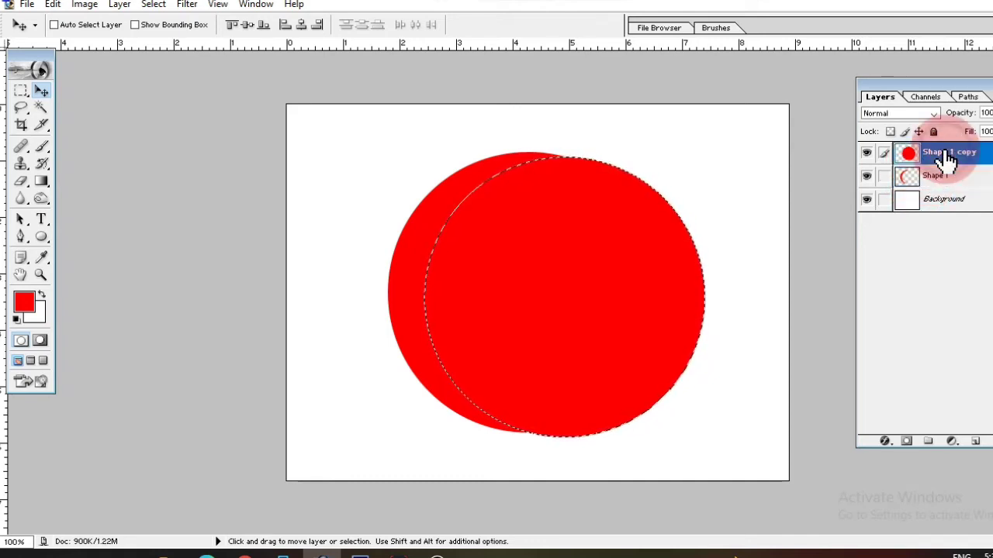
right_click(944, 154)
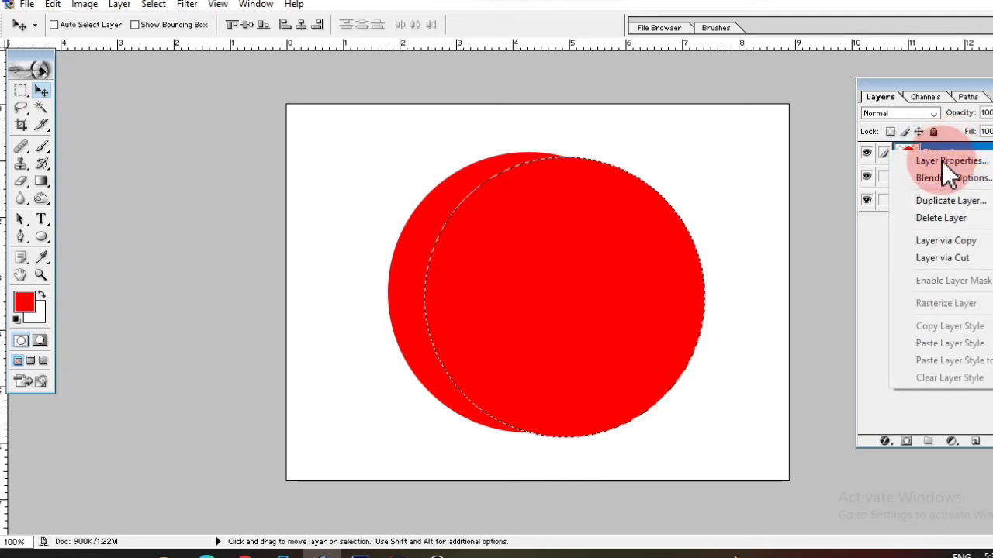
left_click(940, 216)
left_click(501, 210)
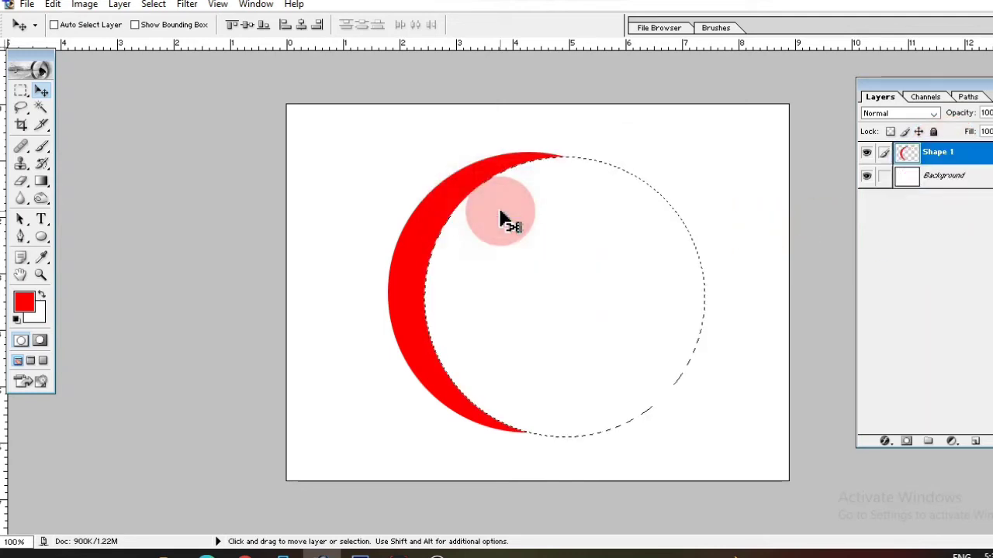
left_click(41, 110)
left_click(252, 76)
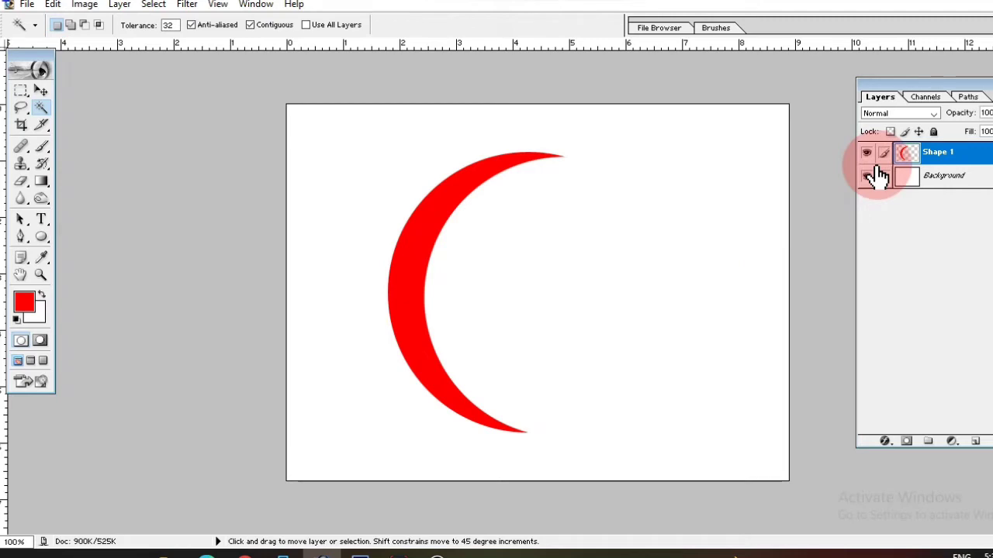
Duplicate the crescent and rotate the copy about 13° around its bottom tip
key("ctrl+j")
key("ctrl+t")
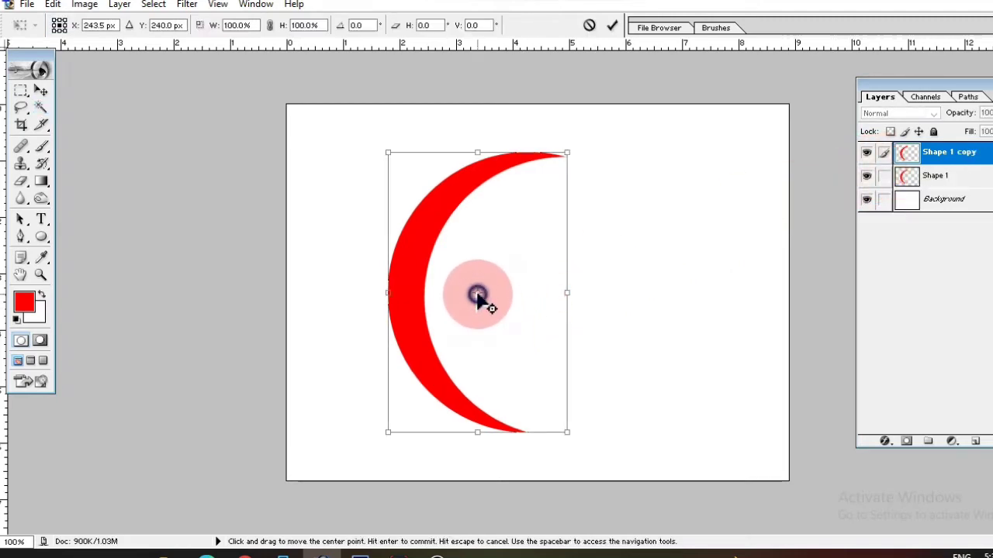
left_click_drag(477, 296, 521, 433)
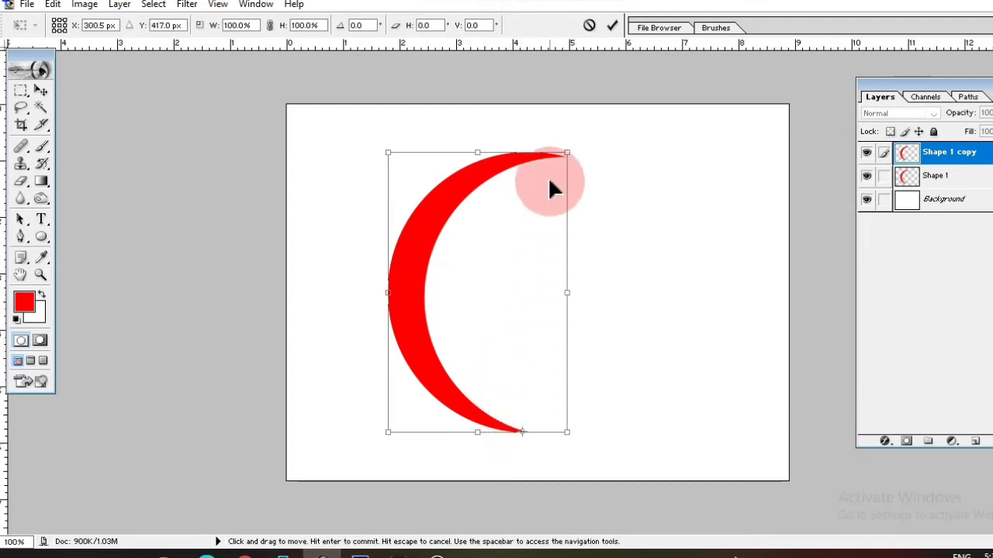
mouse_move(557, 121)
left_mouse_down()
mouse_move(626, 142)
mouse_move(618, 137)
left_mouse_up()
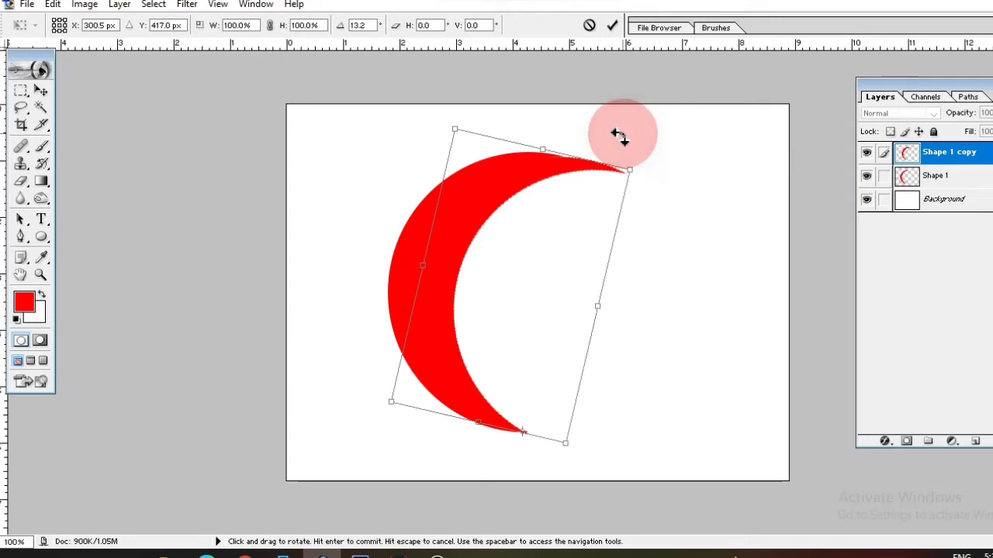
key("Return")
Shift the copied top crescent's hue by -180 to cyan and make white the foreground colour
key("w")
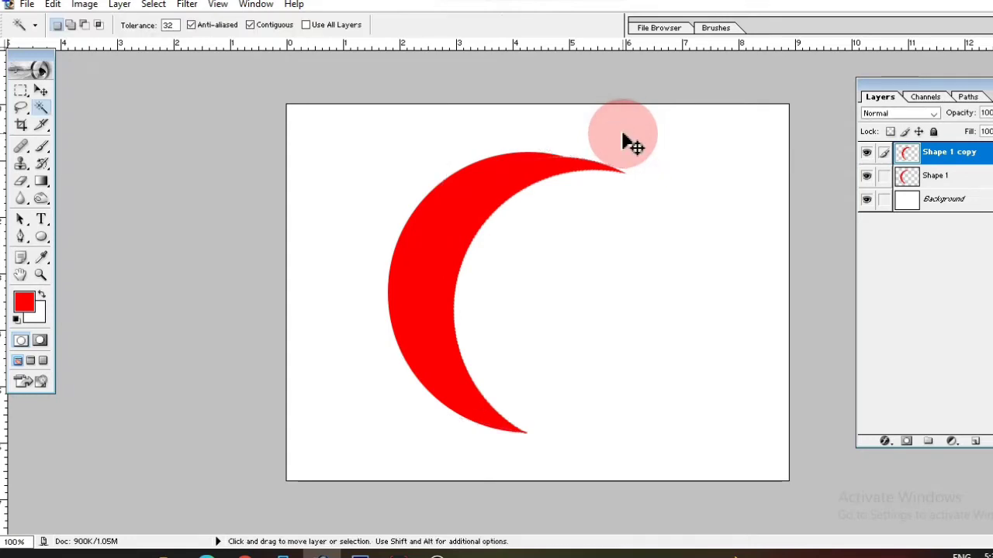
key("ctrl+u")
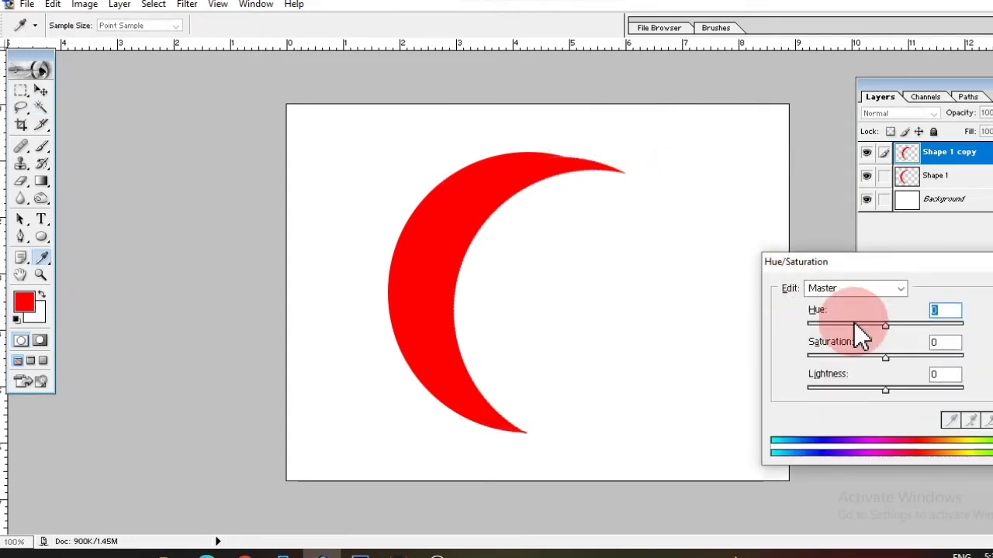
mouse_move(885, 330)
left_mouse_down()
mouse_move(796, 341)
mouse_move(911, 336)
mouse_move(801, 340)
left_mouse_up()
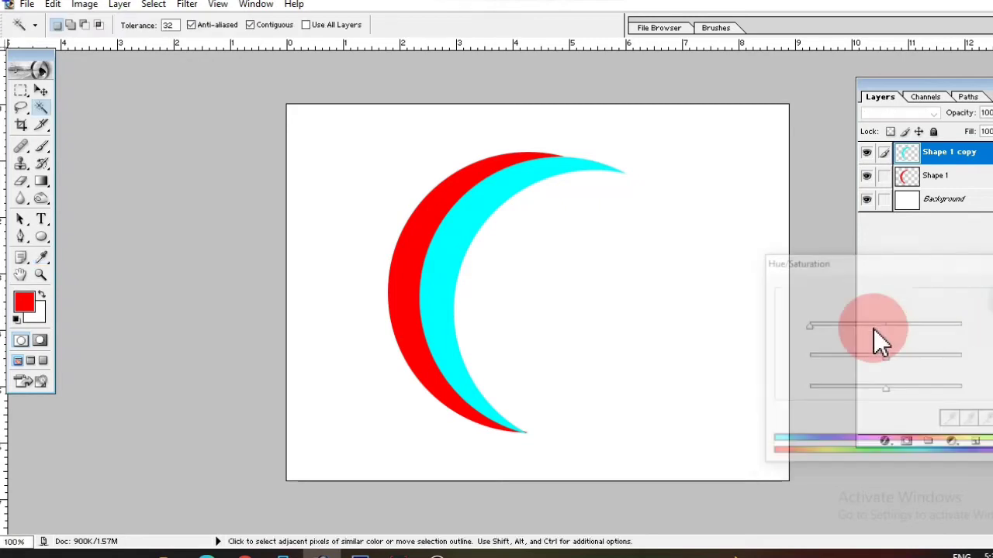
key("Return")
key("w")
left_click(42, 296)
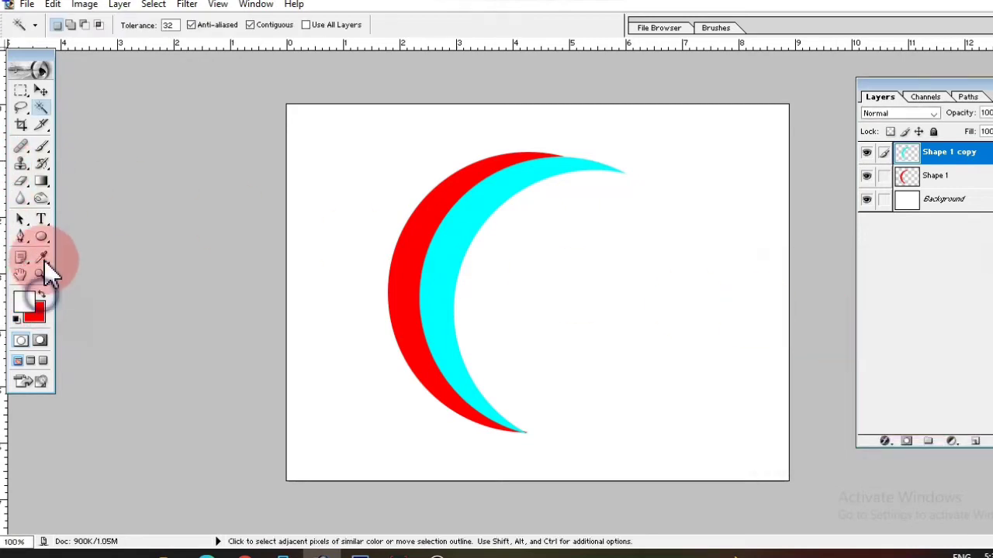
Try filling the cyan crescent white with the Paint Bucket, then undo it
left_click(43, 184)
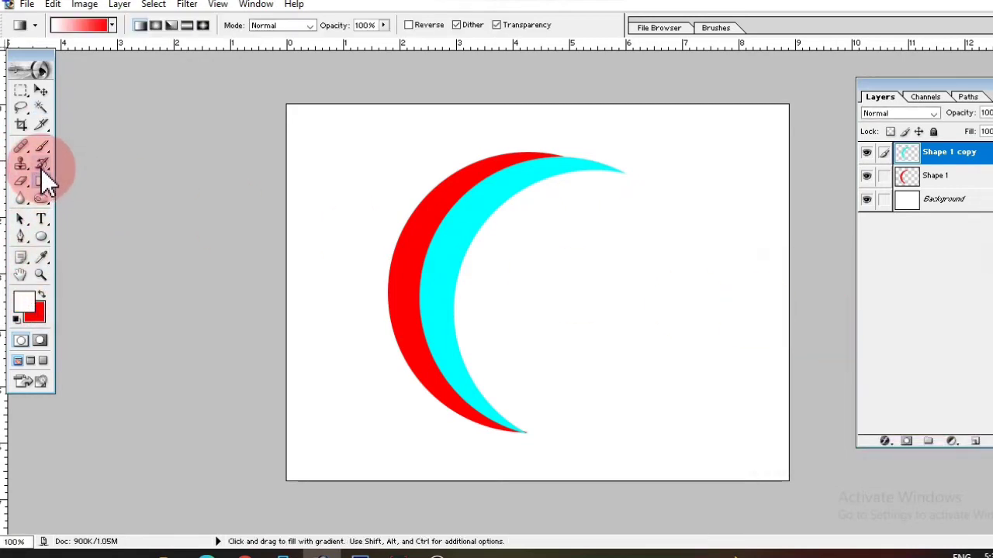
left_click_drag(41, 183, 93, 199)
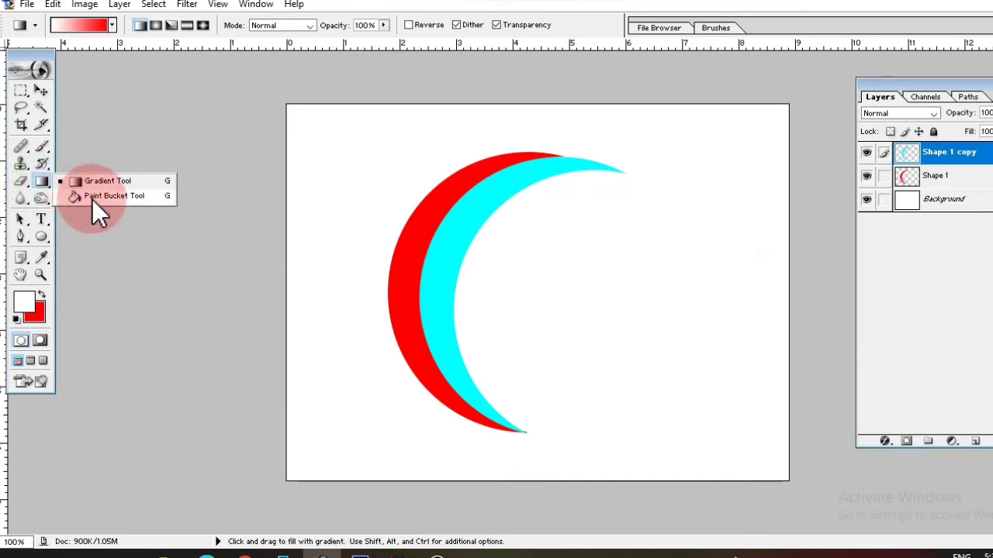
left_click(489, 180)
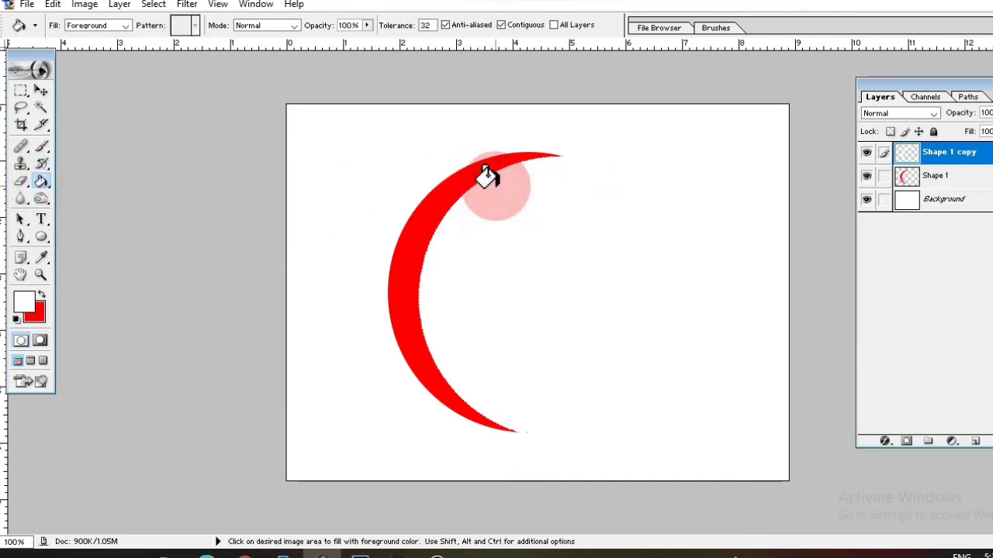
key("ctrl")
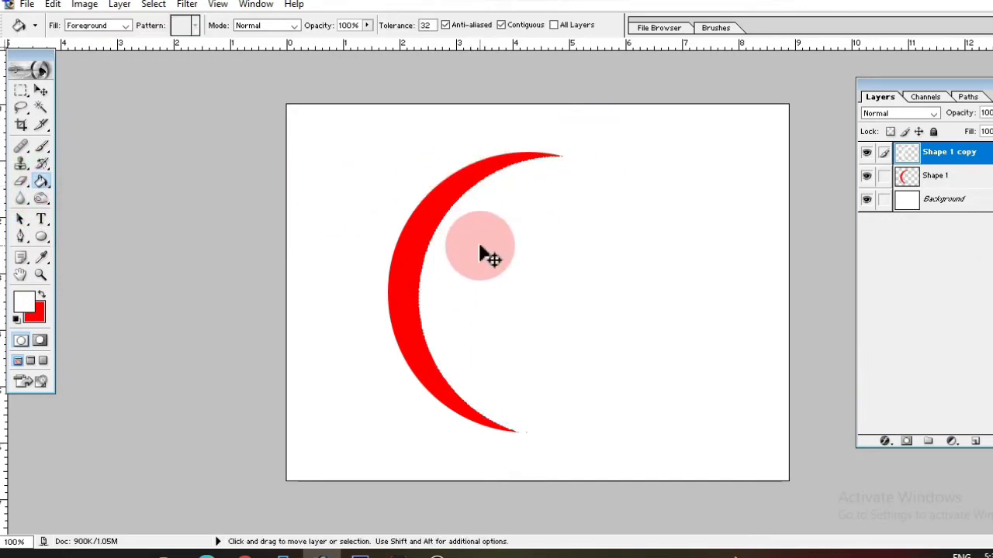
key("ctrl+z")
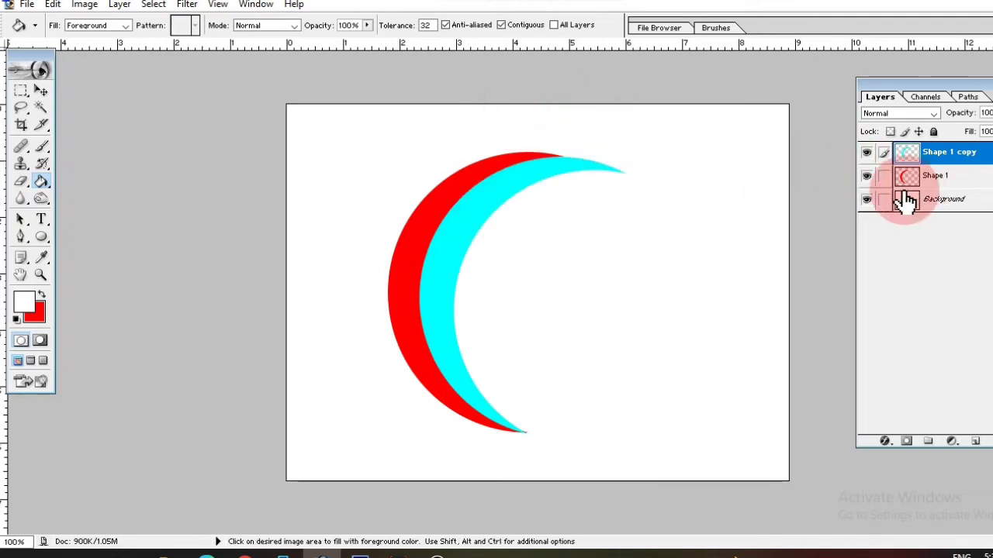
Link Shape 1 with Shape 1 copy and merge them into one layer
left_click(884, 176)
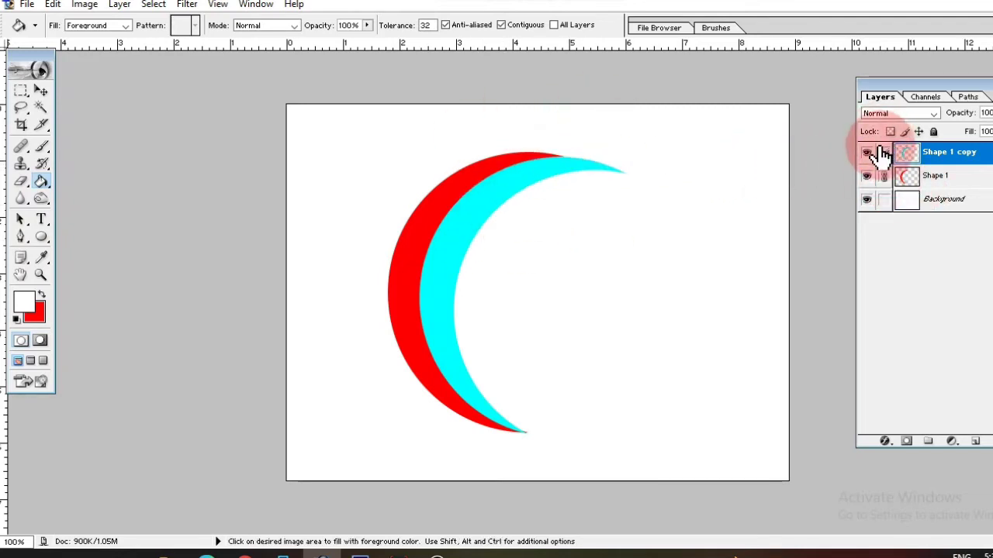
key("e")
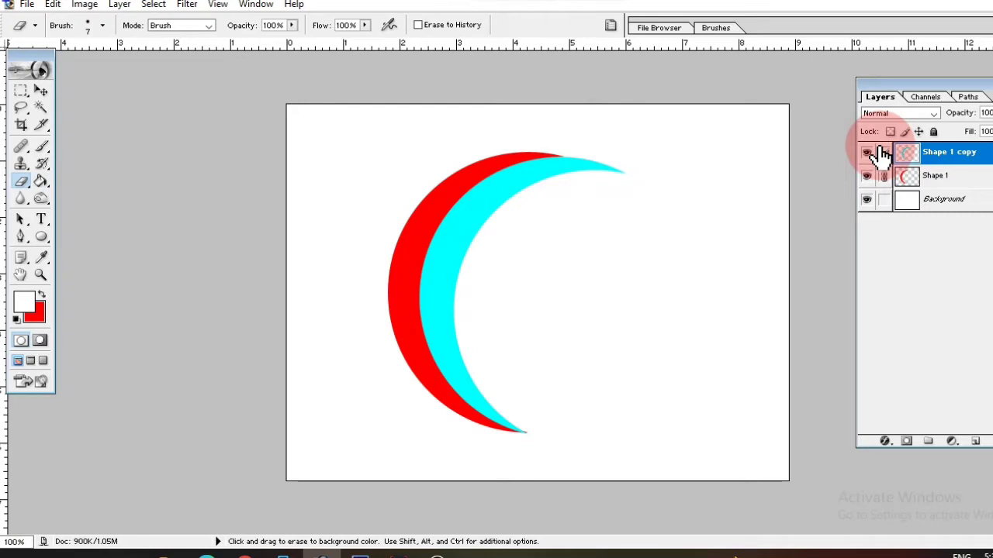
key("ctrl+e")
Duplicate the merged crescent layer and rotate the copy about 28° around its bottom tip
key("v")
key("ctrl+j")
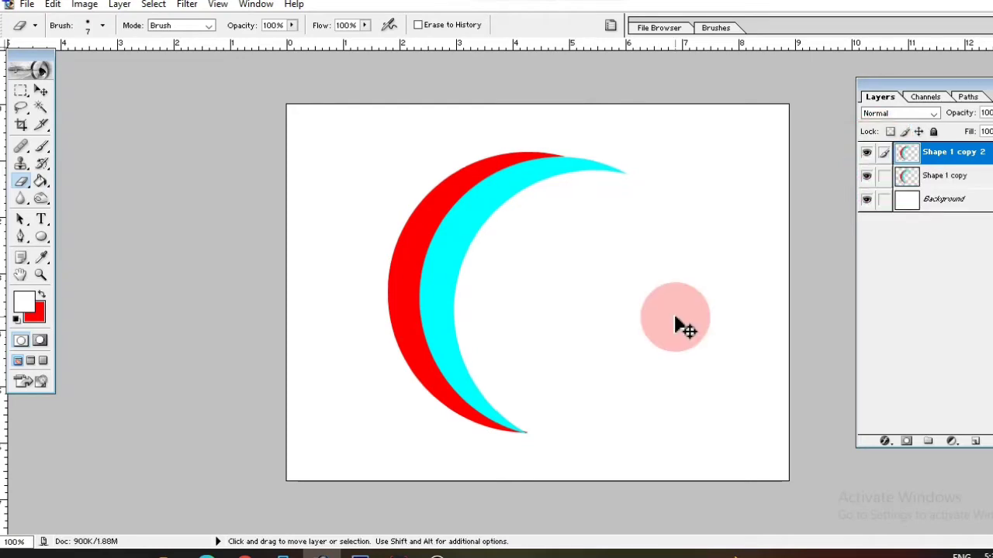
key("ctrl+t")
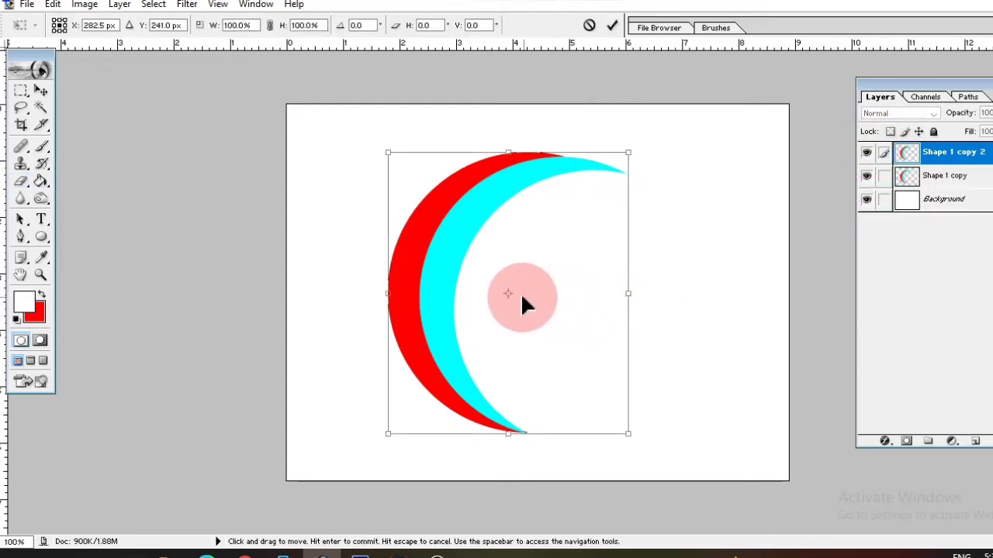
left_click_drag(508, 295, 526, 427)
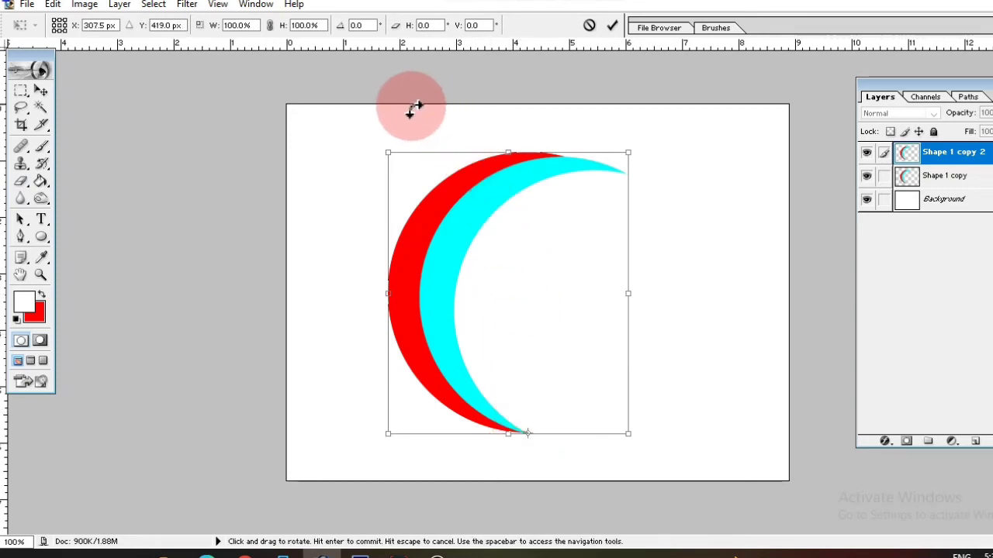
mouse_move(365, 124)
left_mouse_down()
mouse_move(558, 155)
mouse_move(532, 139)
left_mouse_up()
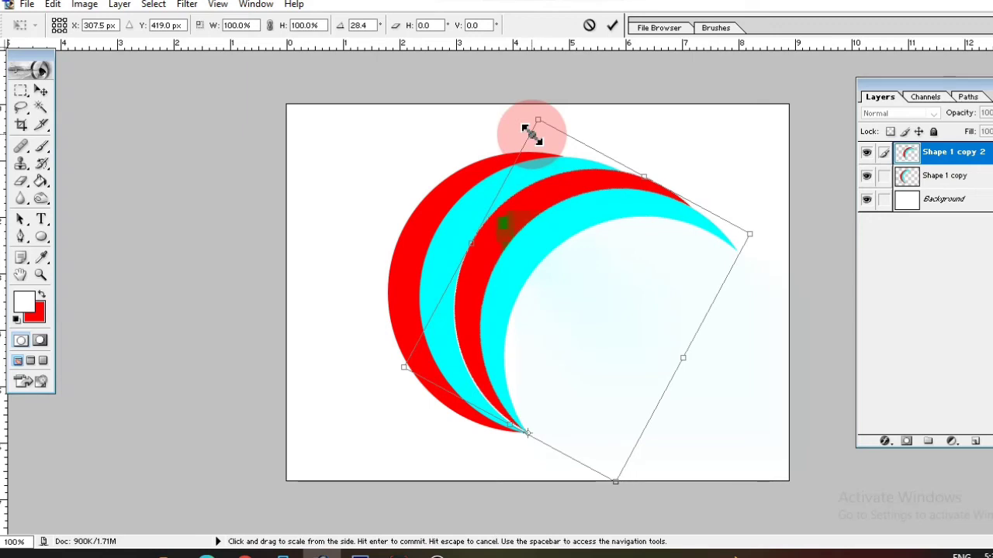
key("e")
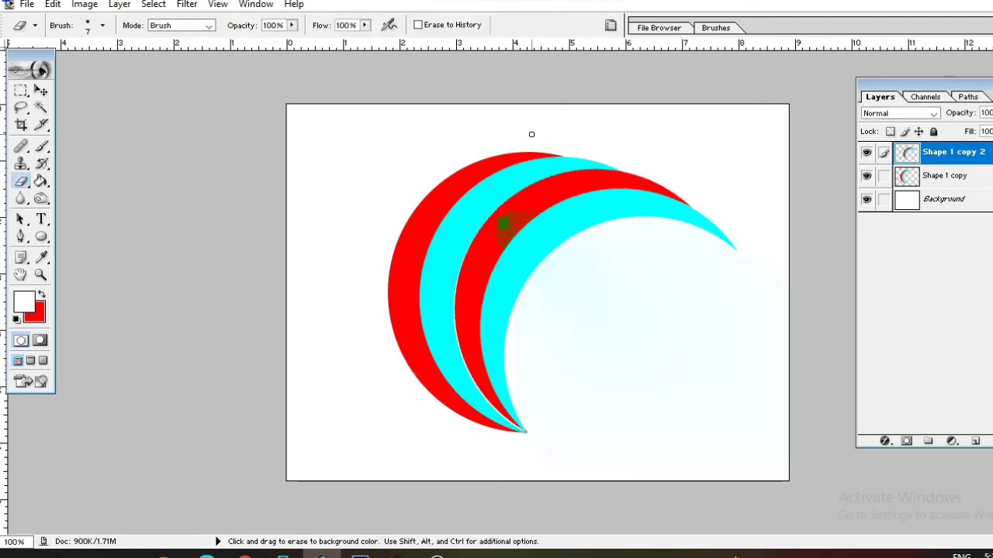
left_click(532, 134, "ctrl")
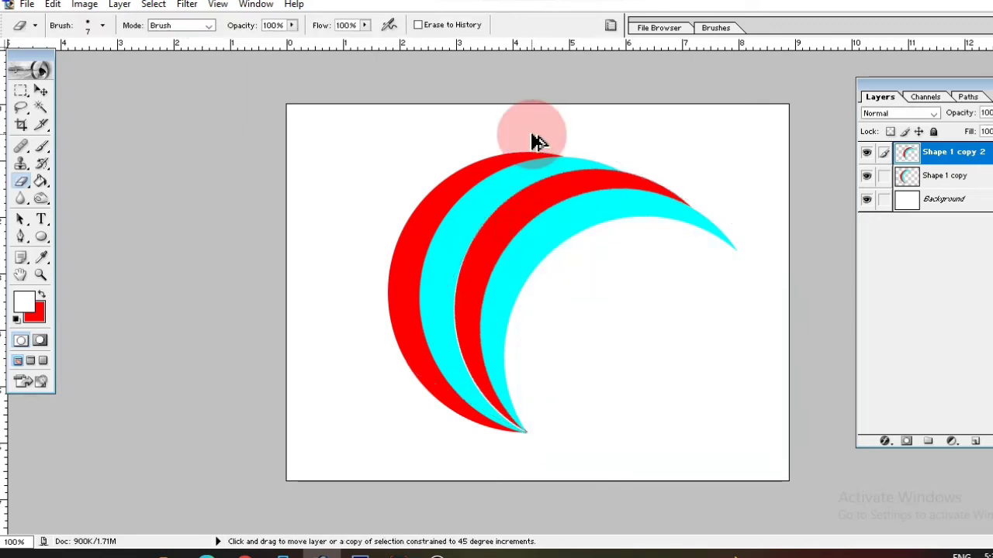
Repeat the rotated copy with Ctrl+Alt+Shift+T to fan crescents around the bottom tip
key("ctrl+alt+shift+t")
key("ctrl+alt+shift+t")
key("ctrl+alt+shift+t")
key("ctrl+alt+shift+t")
key("ctrl+alt+shift+t")
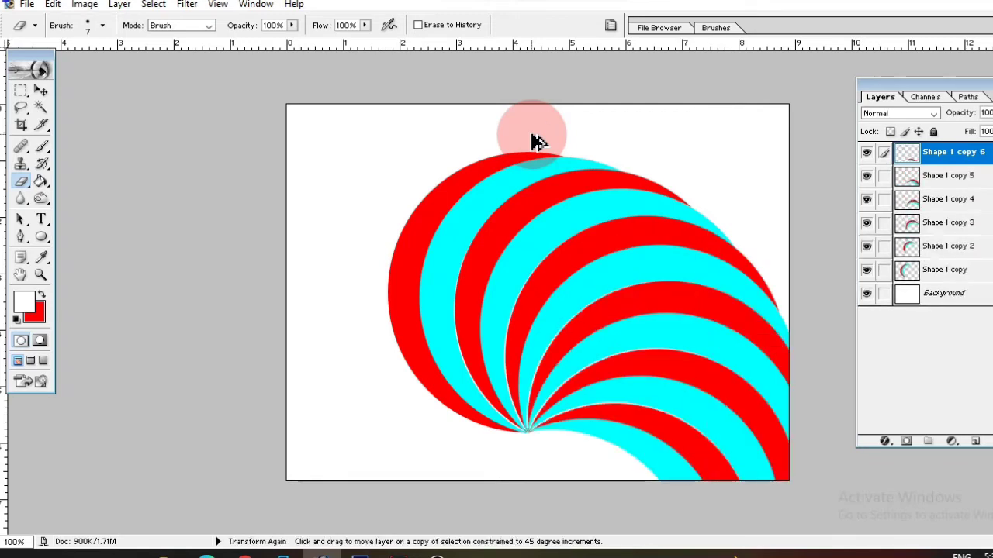
key("ctrl+alt+shift+t")
key("ctrl+alt+shift+t")
key("ctrl+alt+shift+t")
key("ctrl+alt+shift+t")
key("ctrl+alt+shift+t")
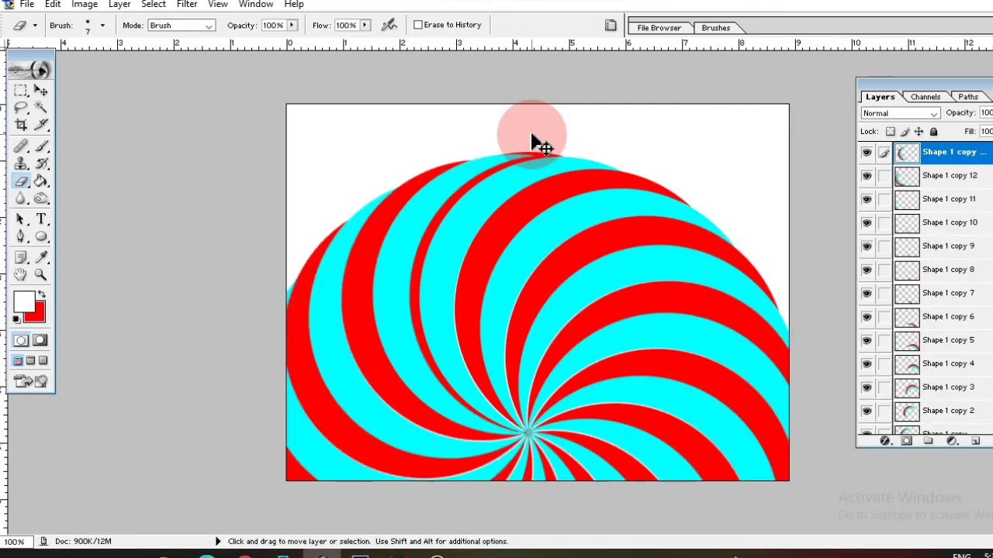
key("ctrl+minus")
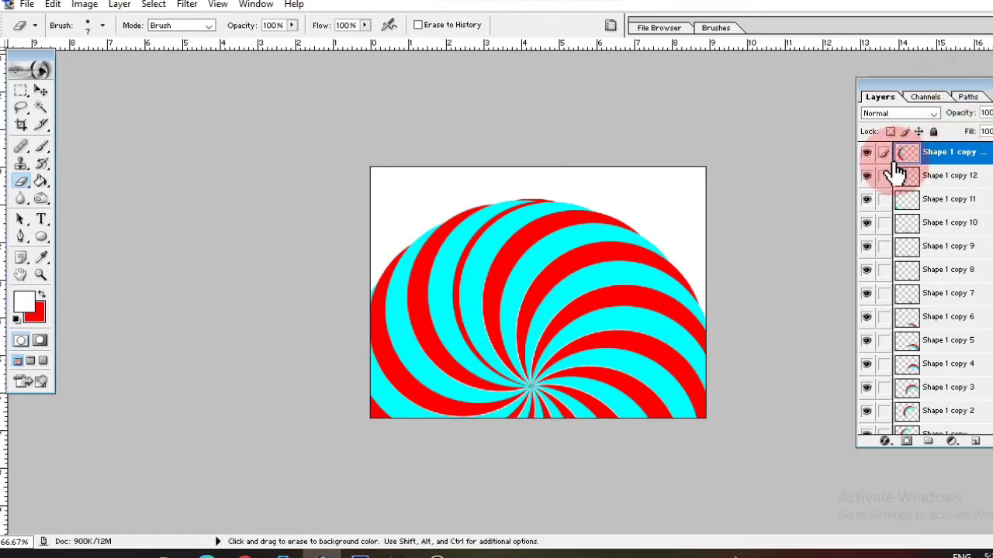
Link all crescent layers, excluding Background, and merge them into one swirl layer
left_click_drag(886, 169, 878, 510)
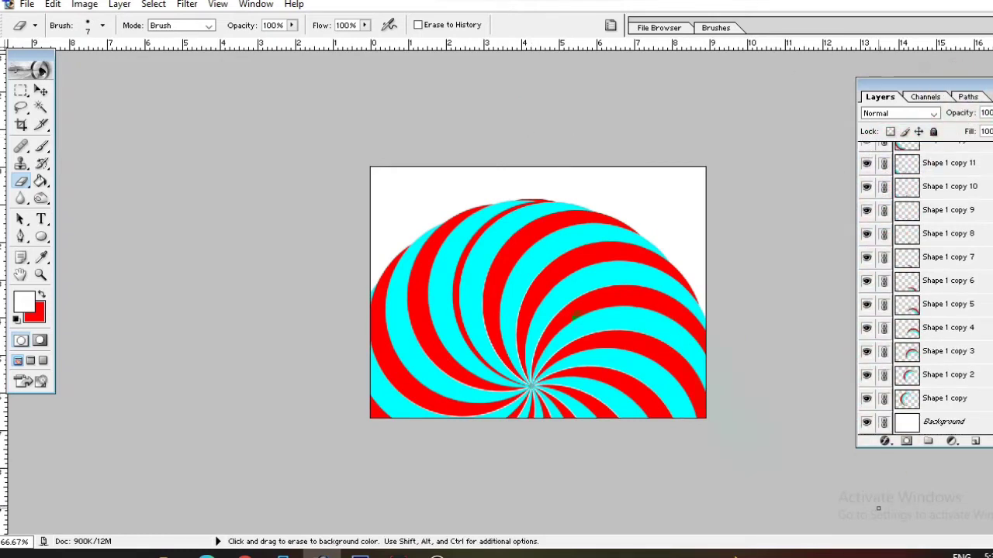
left_click(882, 424)
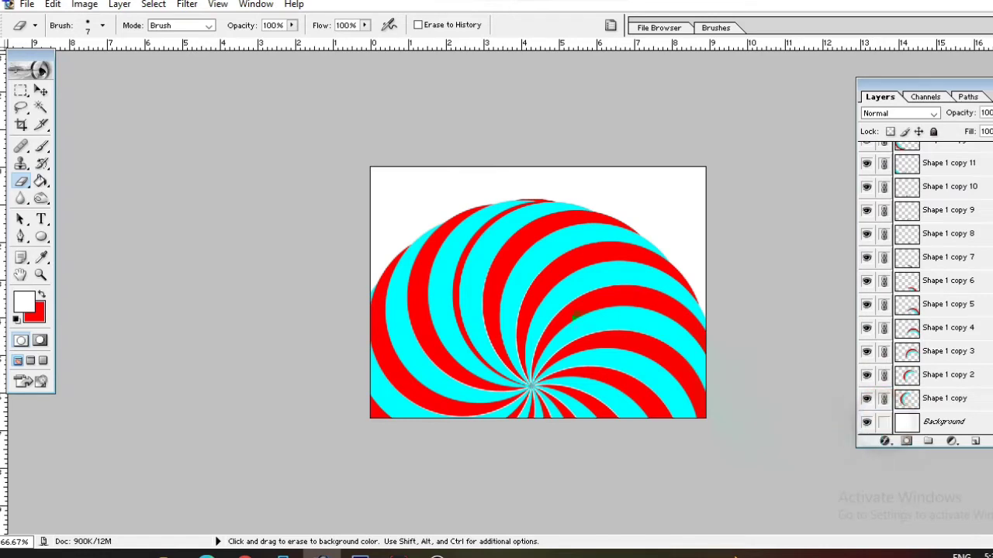
left_click(845, 423, "ctrl")
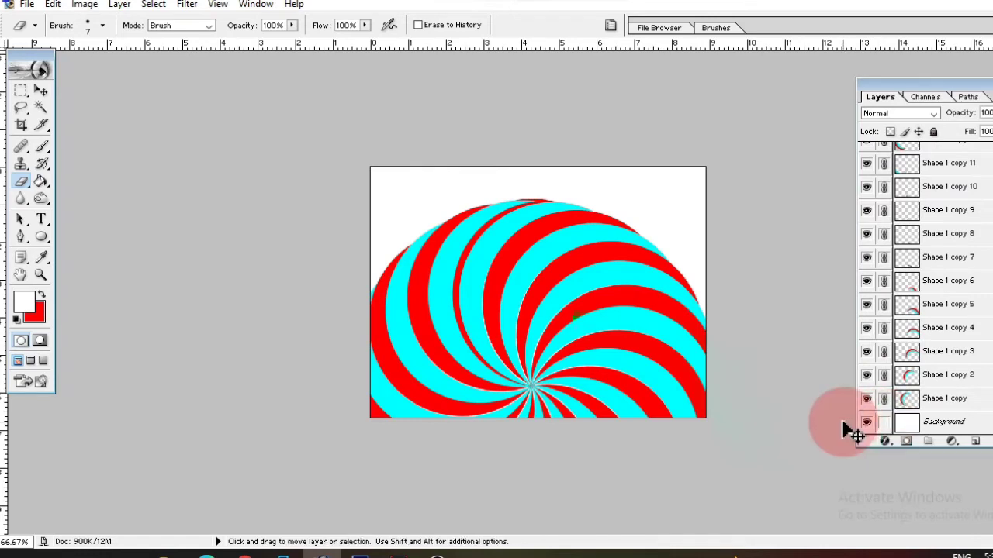
key("ctrl+e")
key("ctrl+t")
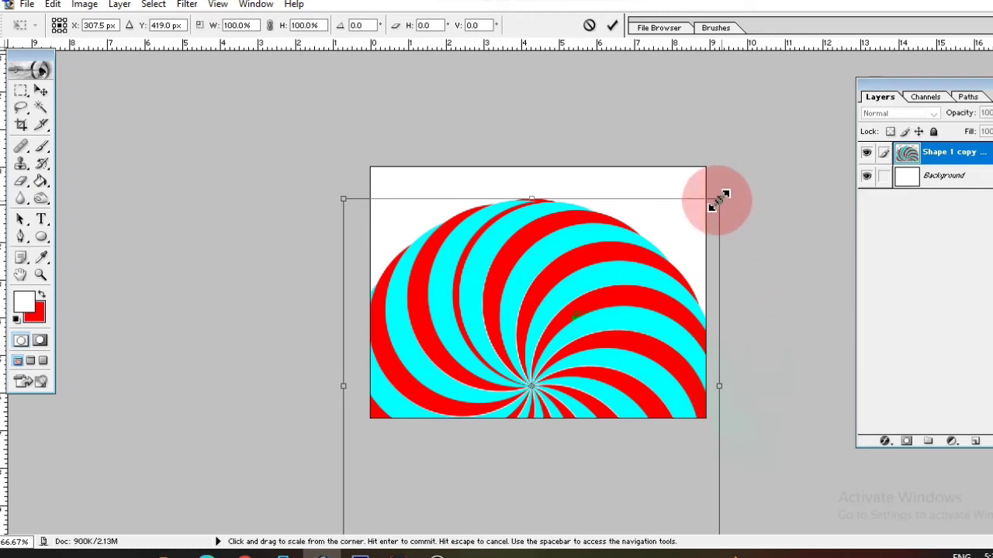
Scale the swirl down to about 62% and centre it within the white canvas
left_click_drag(670, 263, 665, 304)
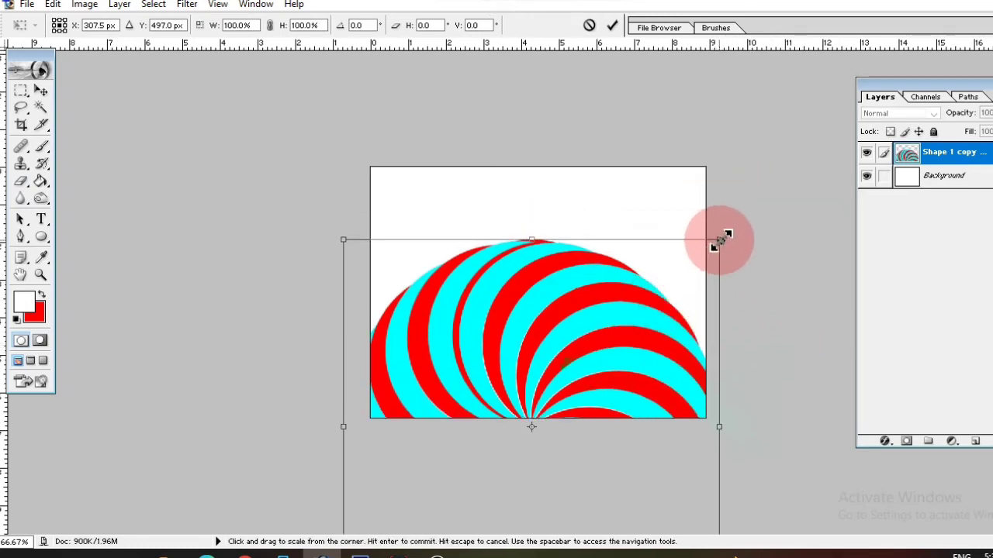
left_click_drag(719, 239, 663, 296)
left_click_drag(626, 341, 626, 203)
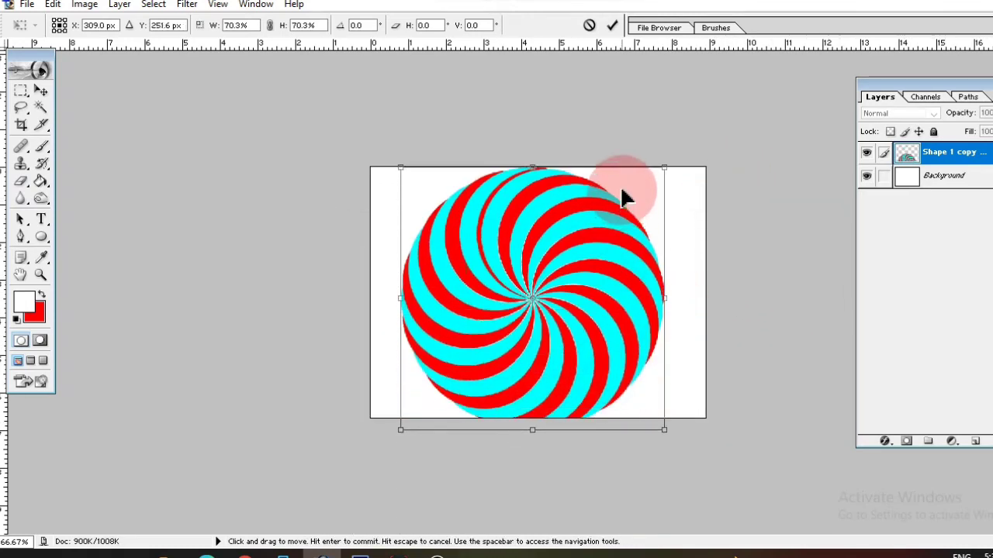
mouse_move(660, 150)
left_mouse_down()
mouse_move(658, 181)
mouse_move(654, 173)
left_mouse_up()
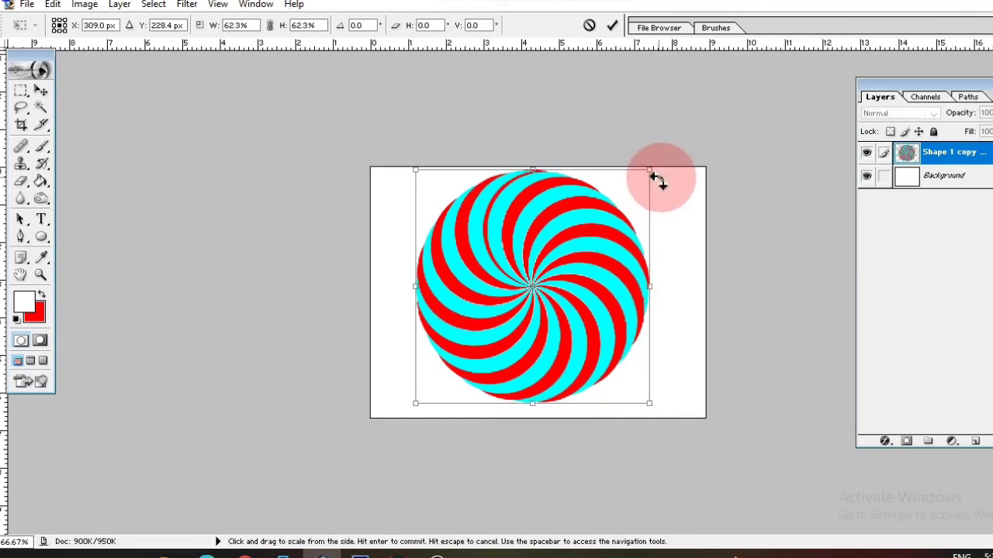
key("Return")
Fill the upper-left cyan stripe of the swirl with white using the Paint Bucket
key("e")
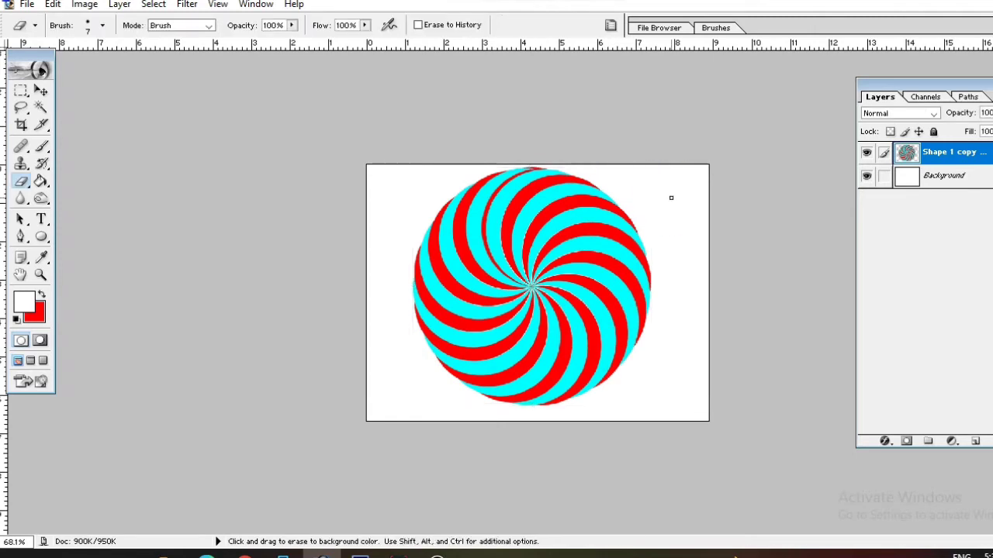
scroll(662, 204, "up", 3)
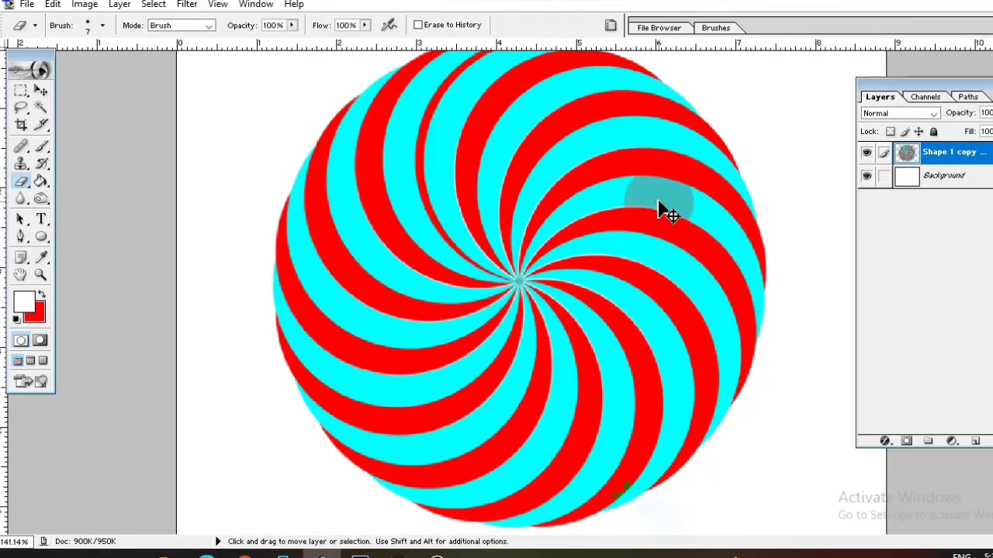
scroll(658, 202, "down", 2)
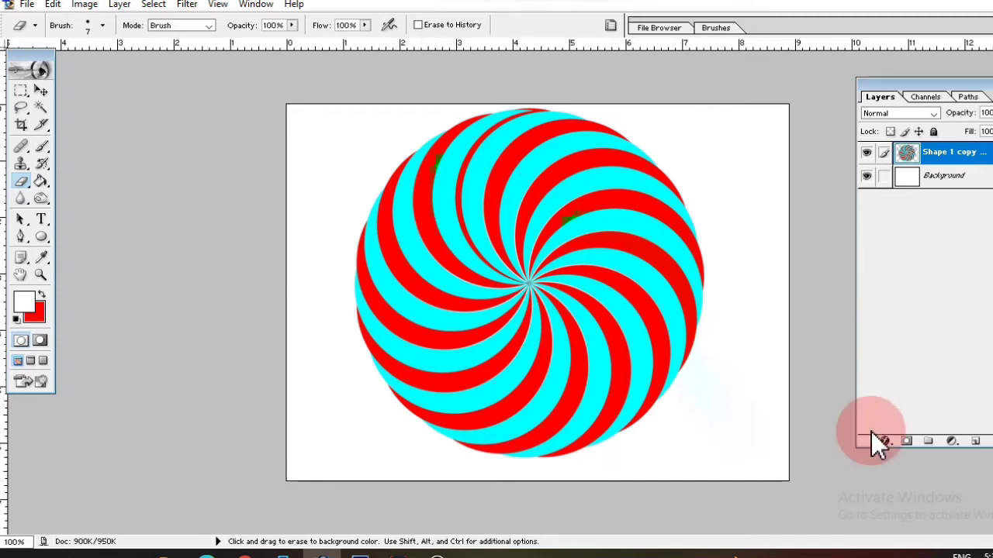
left_click(40, 181)
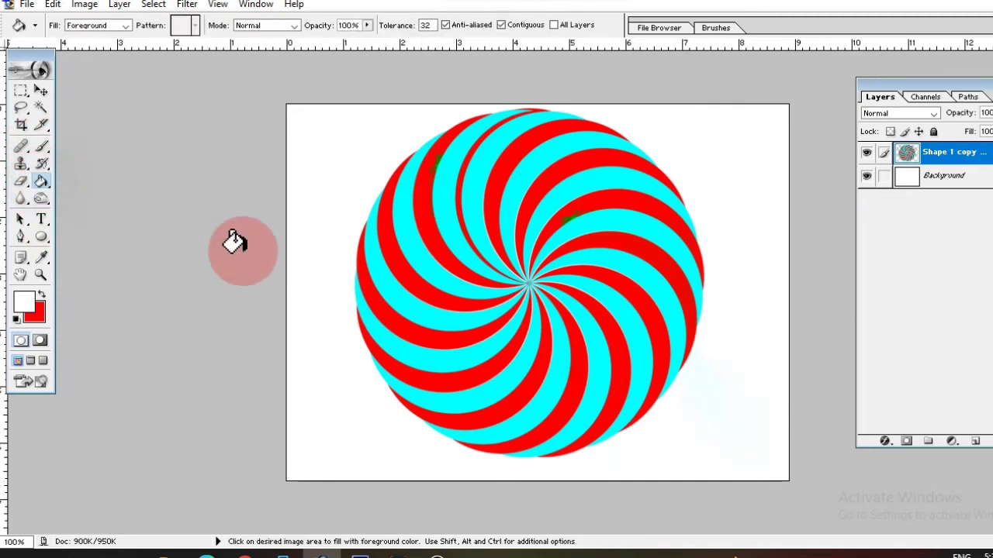
left_click(401, 239)
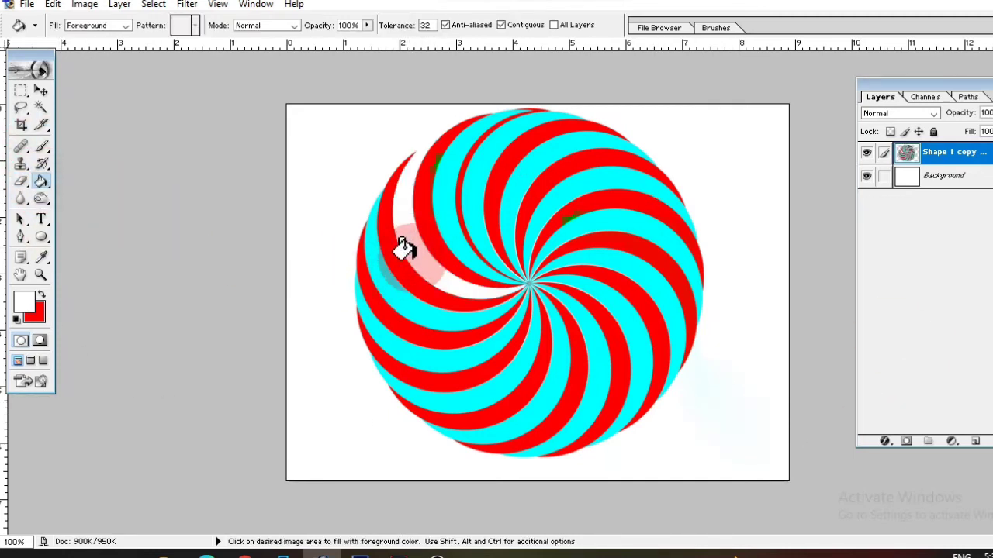
Fill the thirteen remaining cyan stripes white, working around the swirl from left to top
left_click(395, 306)
left_click(392, 341)
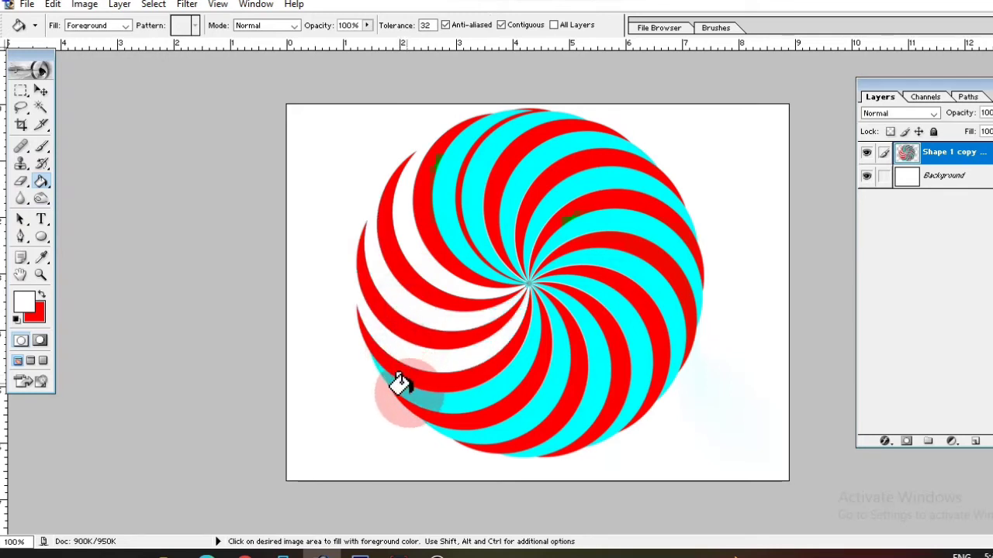
left_click(410, 394)
left_click(496, 423)
left_click(562, 411)
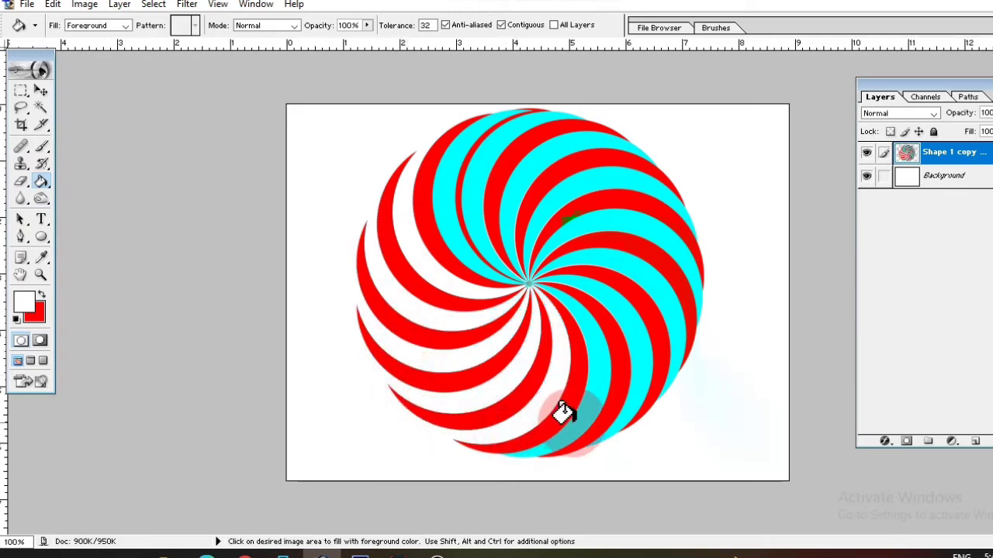
left_click(582, 411)
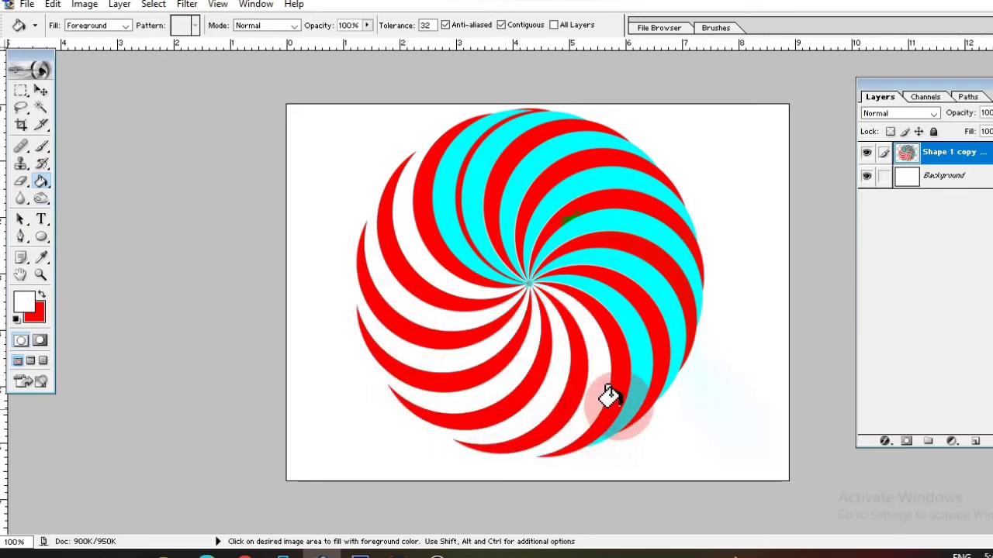
left_click(638, 345)
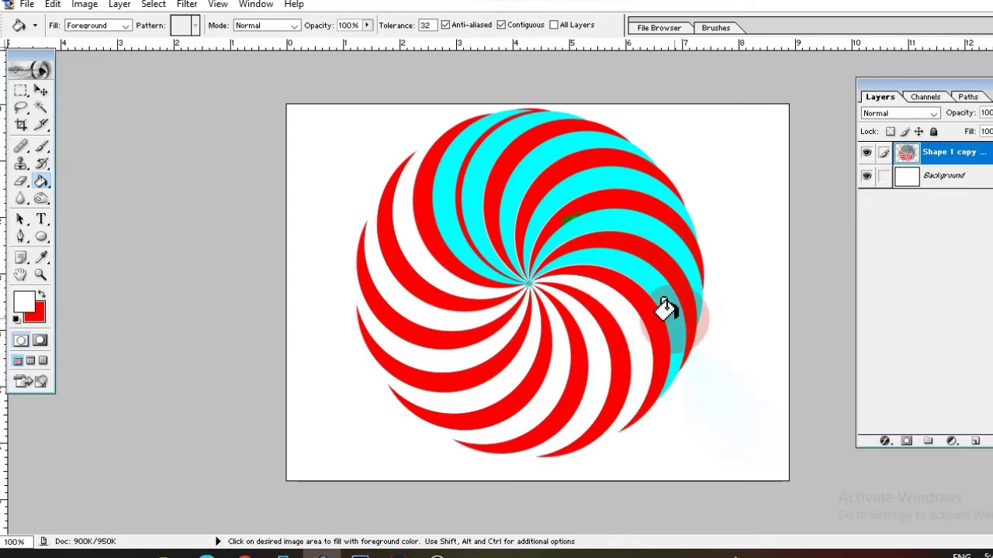
left_click(666, 308)
left_click(671, 253)
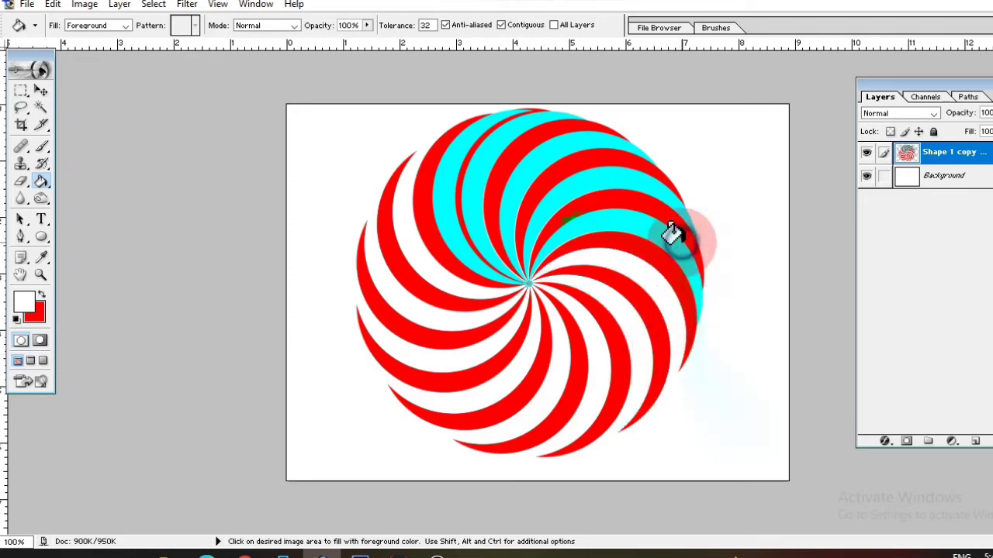
left_click(650, 179)
left_click(581, 129)
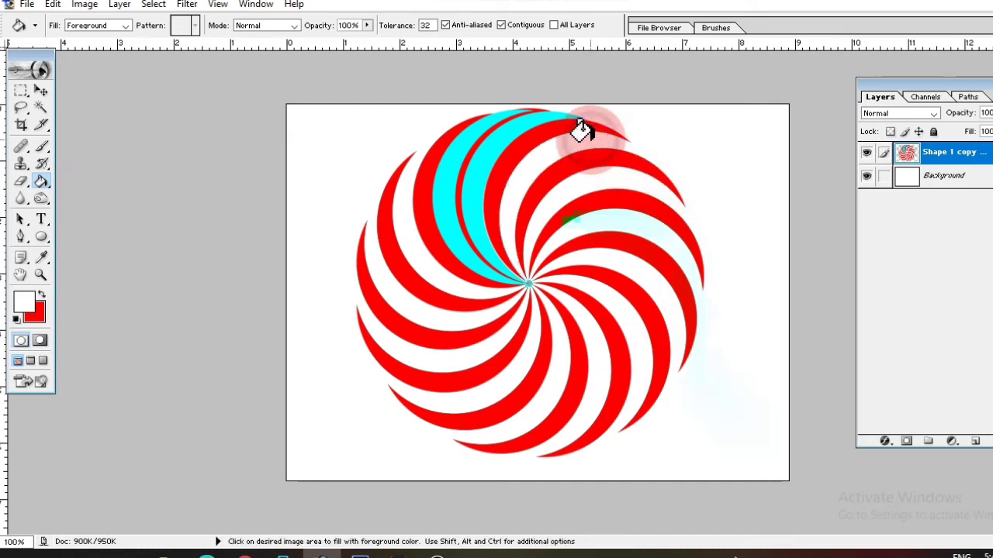
left_click(493, 138)
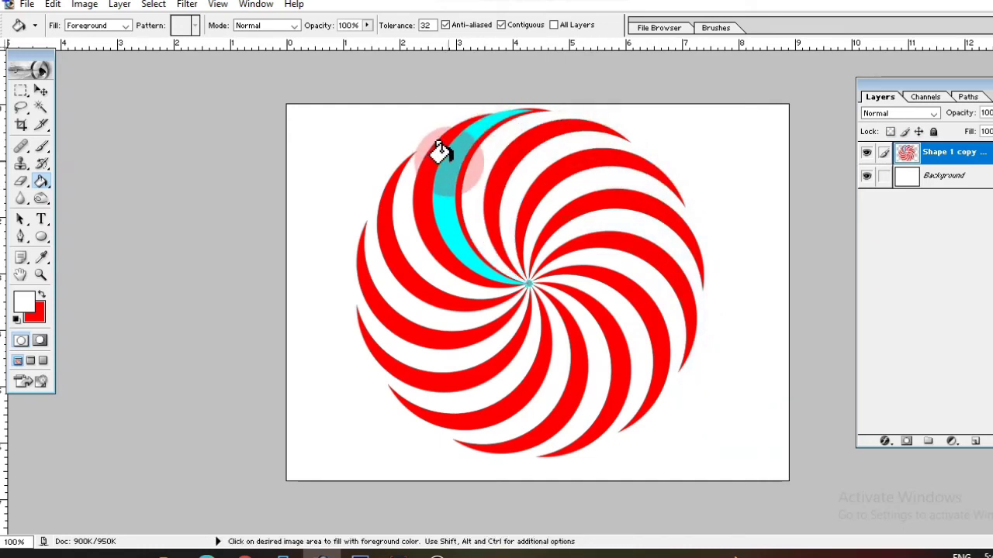
left_click(439, 151)
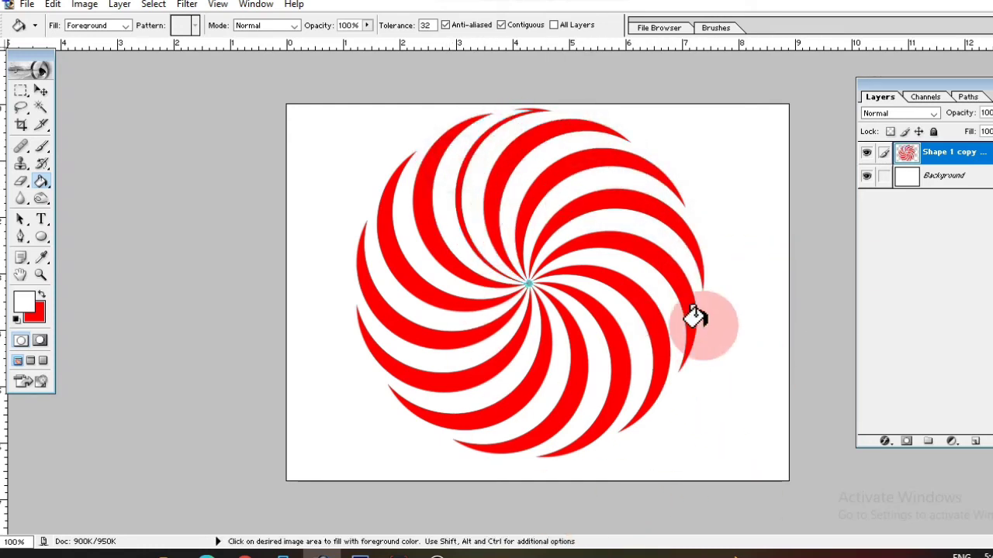
left_click(954, 193)
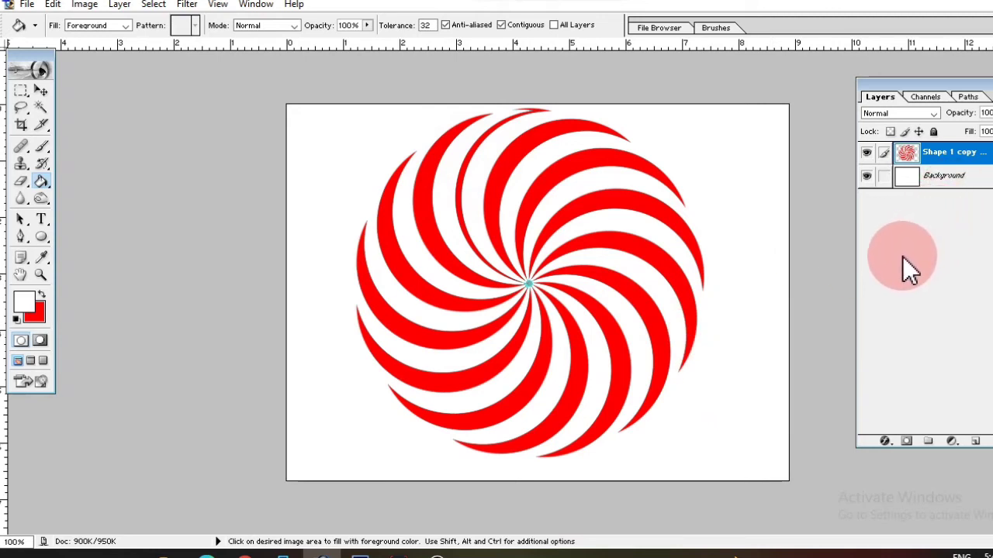
Duplicate the red-and-white swirl layer and rotate the copy by 5°
key("ctrl+j")
key("ctrl+t")
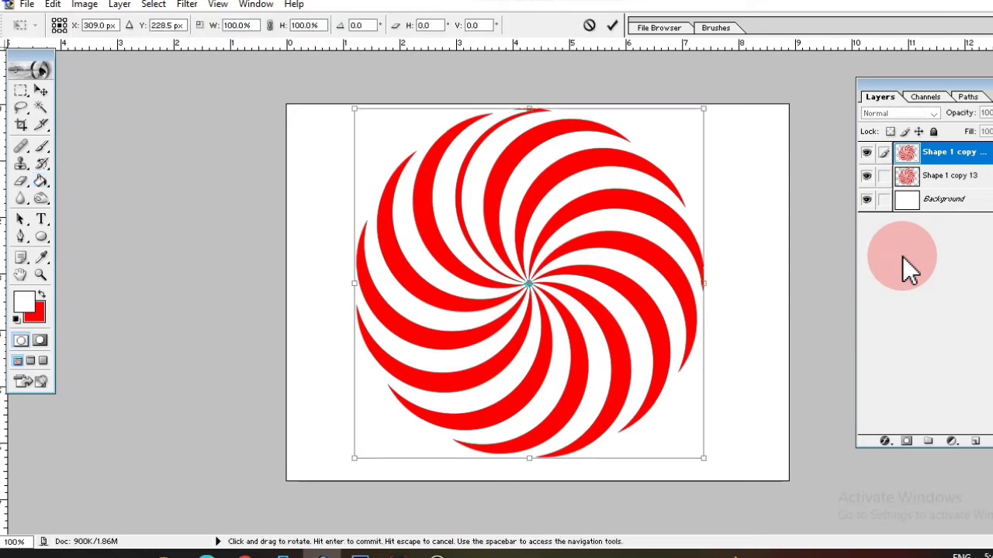
left_click(358, 24)
type("5")
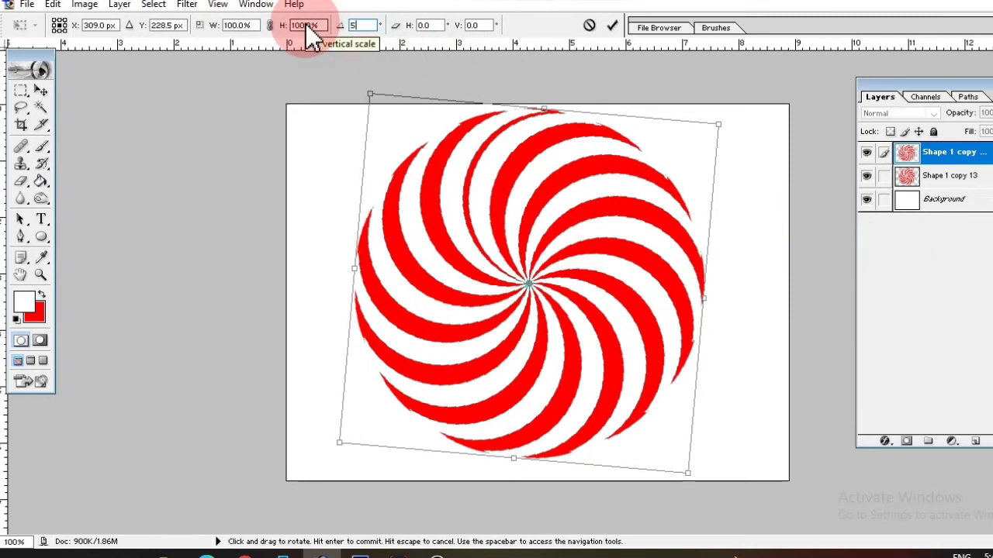
key("Return")
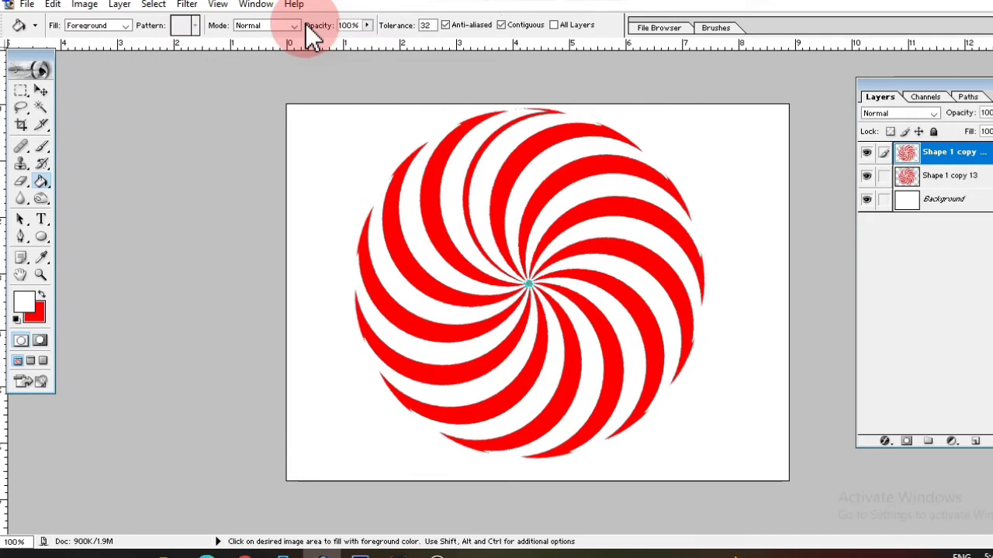
Repeat the 5° rotated copy to add more swirl layers, then hide the top four
key("ctrl+shift+alt+t")
key("ctrl+shift+alt+t")
key("ctrl+shift+alt+t")
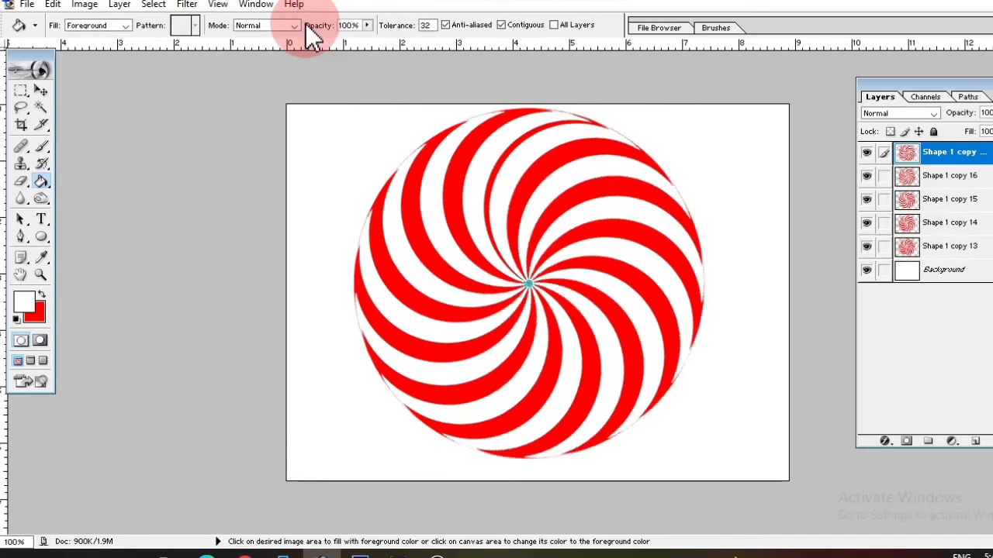
key("ctrl+shift+alt+t")
key("ctrl+shift+alt+t")
key("ctrl+shift+alt+t")
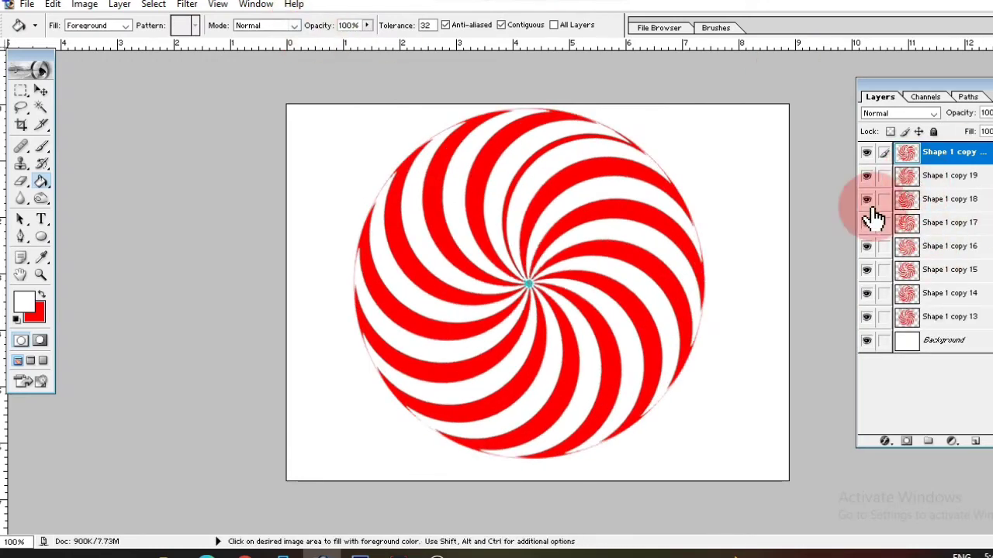
left_click_drag(867, 159, 866, 237)
mouse_move(868, 160)
left_mouse_down()
mouse_move(864, 321)
mouse_move(866, 292)
left_mouse_up()
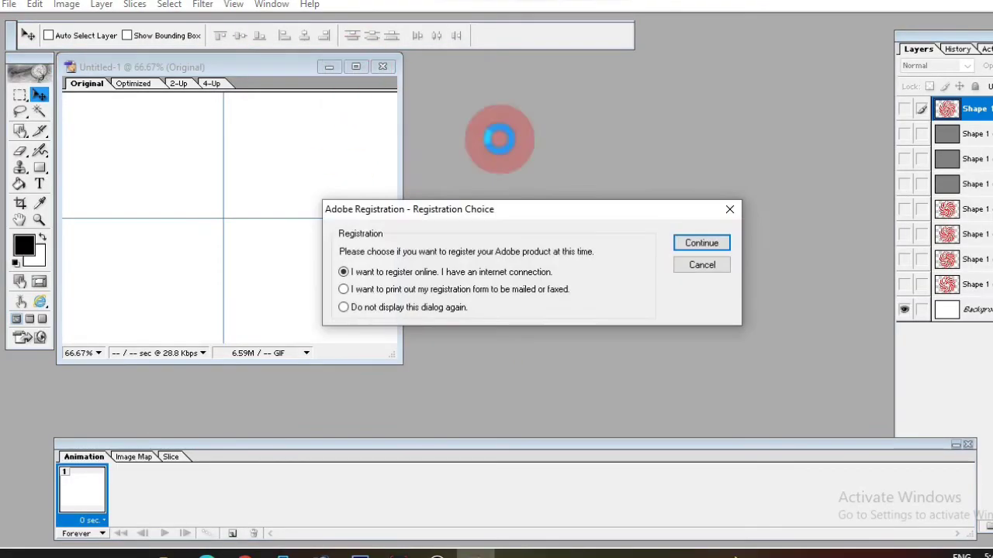
Dismiss the registration prompt, maximise Untitled-1, and make the Background layer visible
key("Return")
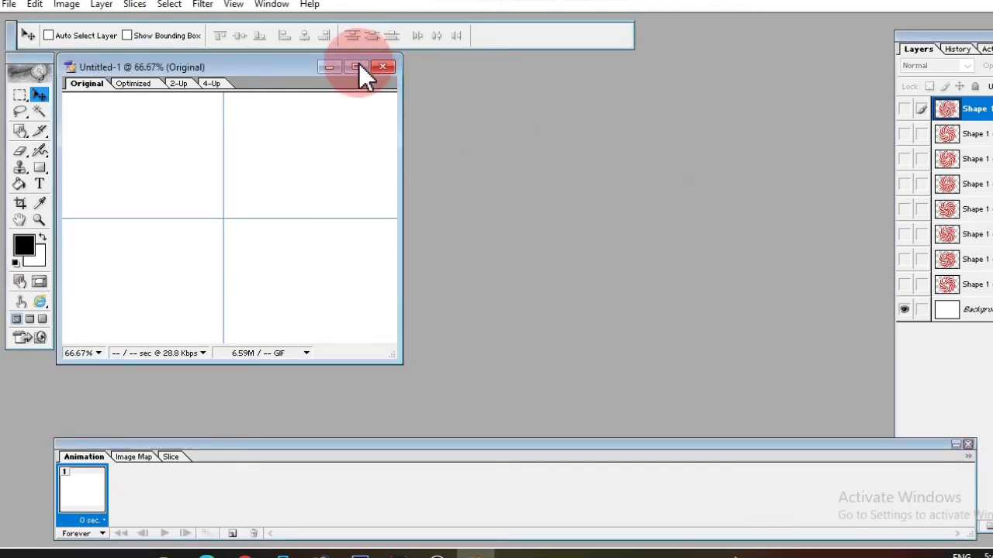
left_click(357, 66)
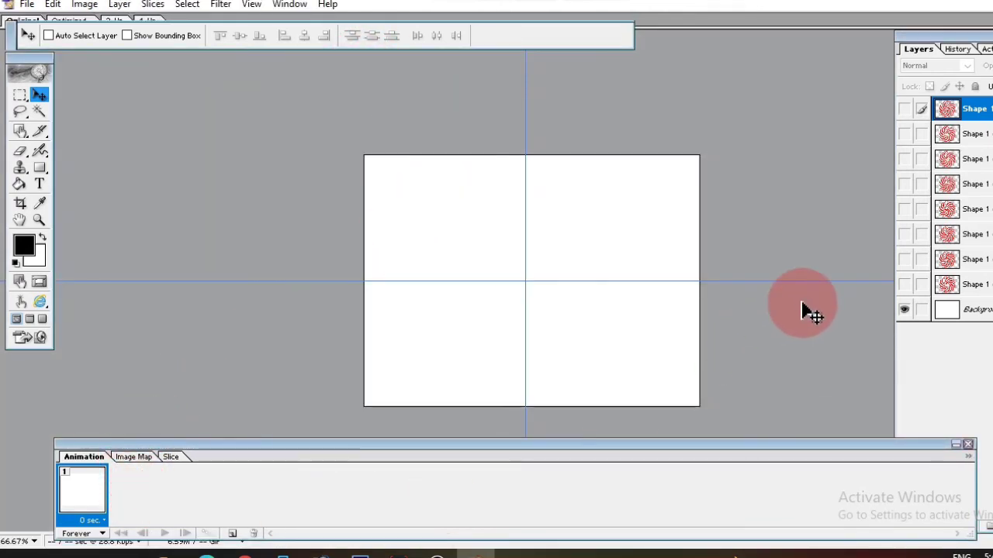
left_click(904, 308)
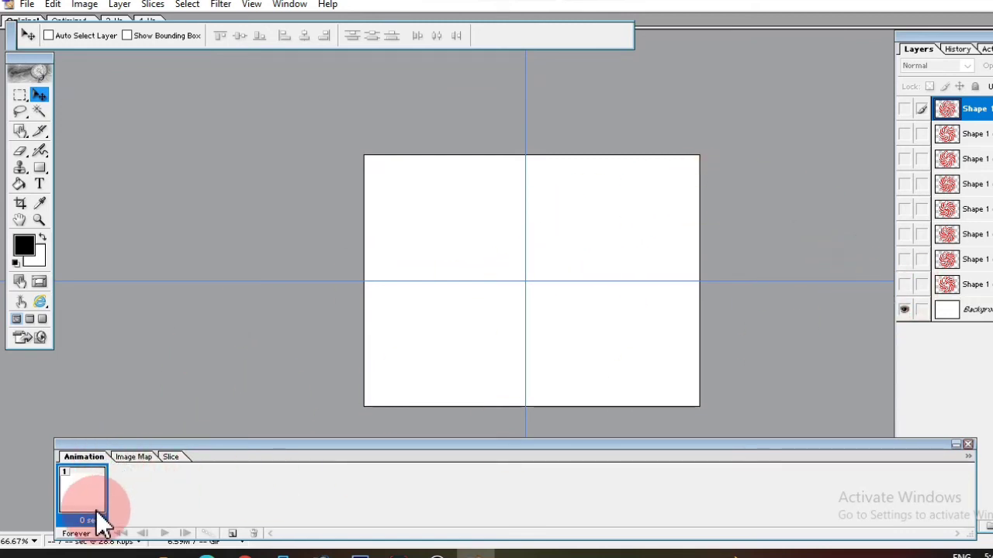
left_click(285, 6)
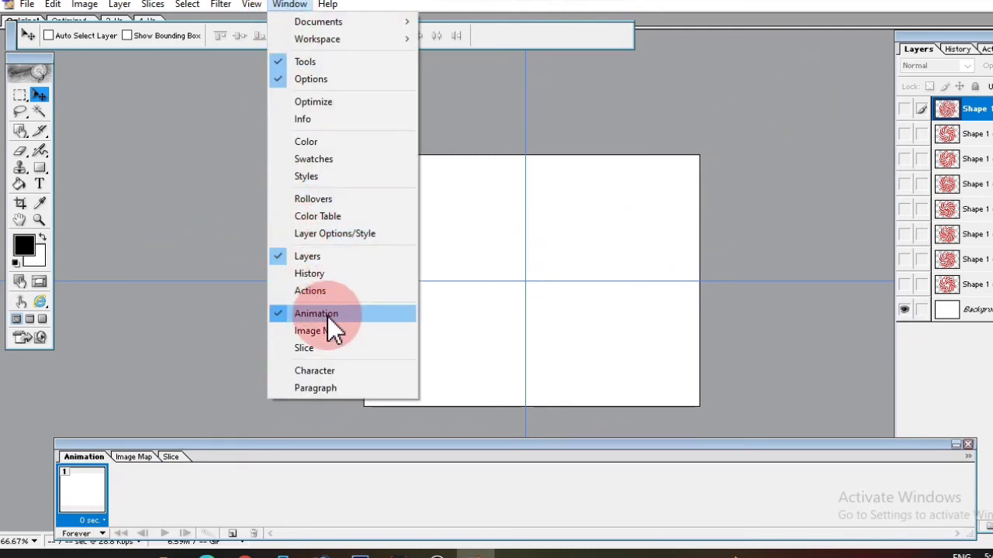
left_click(406, 5)
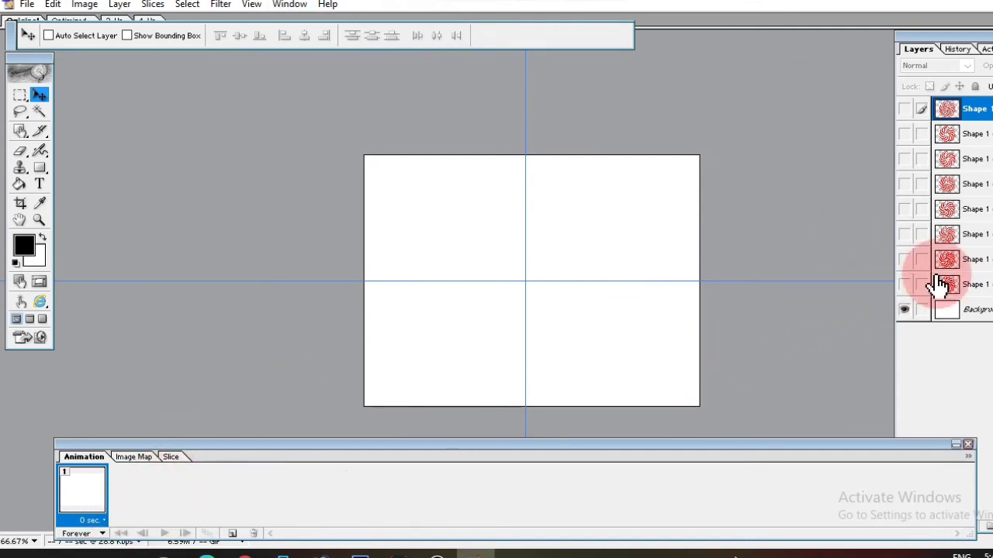
Add animation frames, each showing the next rotated spiral layer with the previous one hidden
left_click(904, 285)
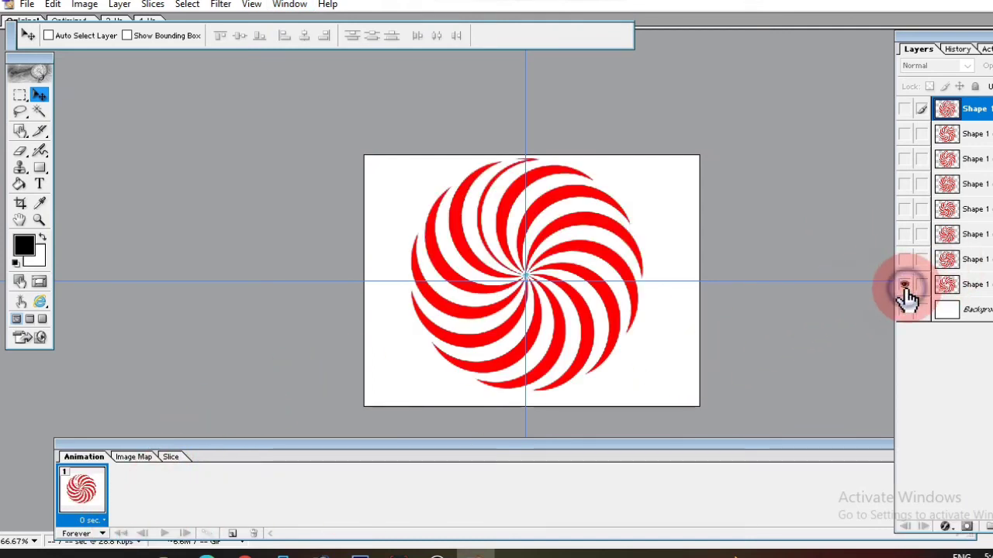
left_click(232, 533)
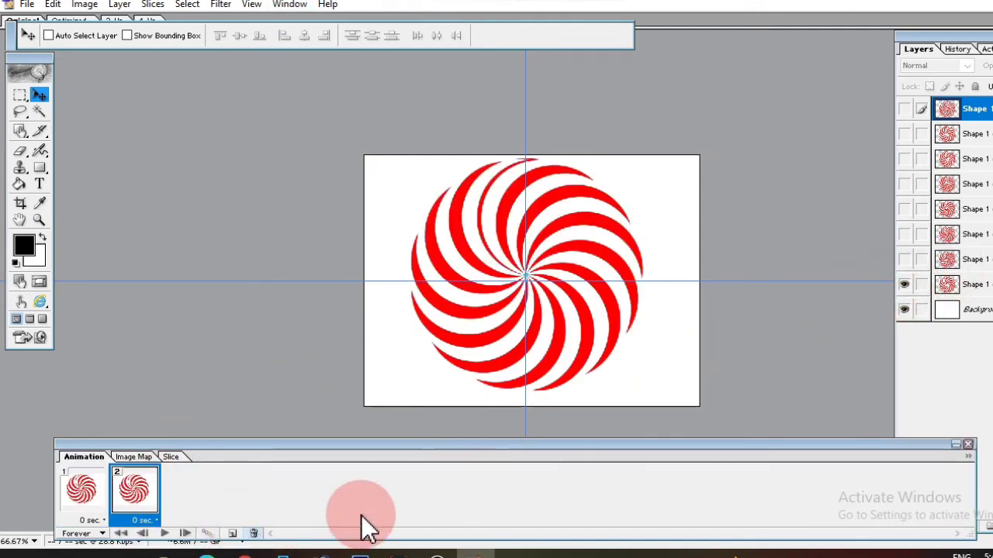
left_click(904, 259)
left_click(904, 284)
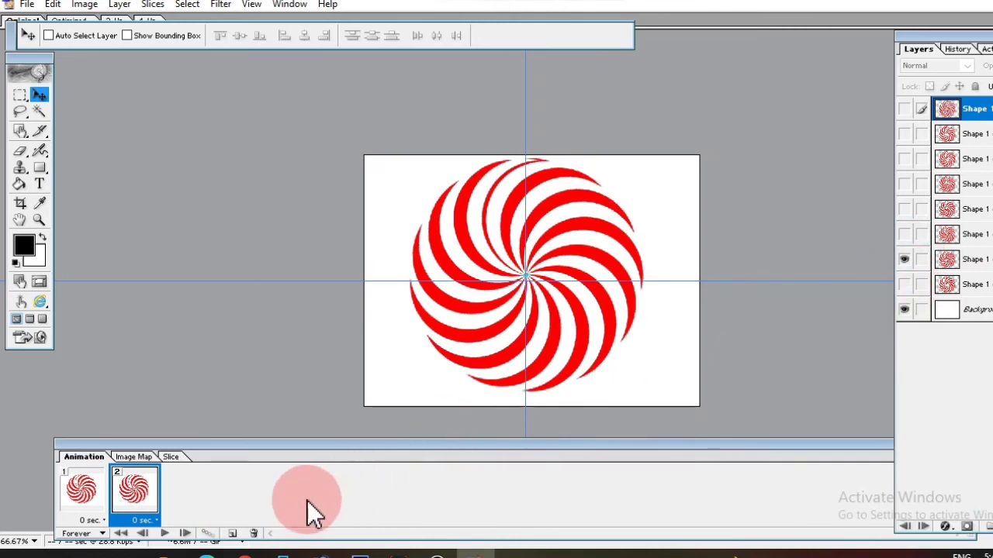
left_click(232, 533)
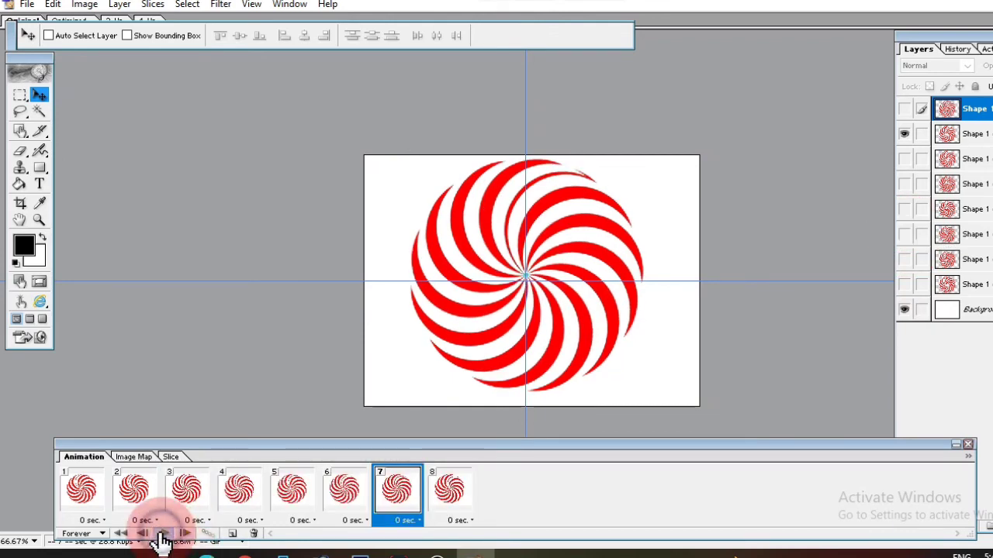
Preview the spiral rotation, stop it, and select frames 1 through 8
left_click(160, 535)
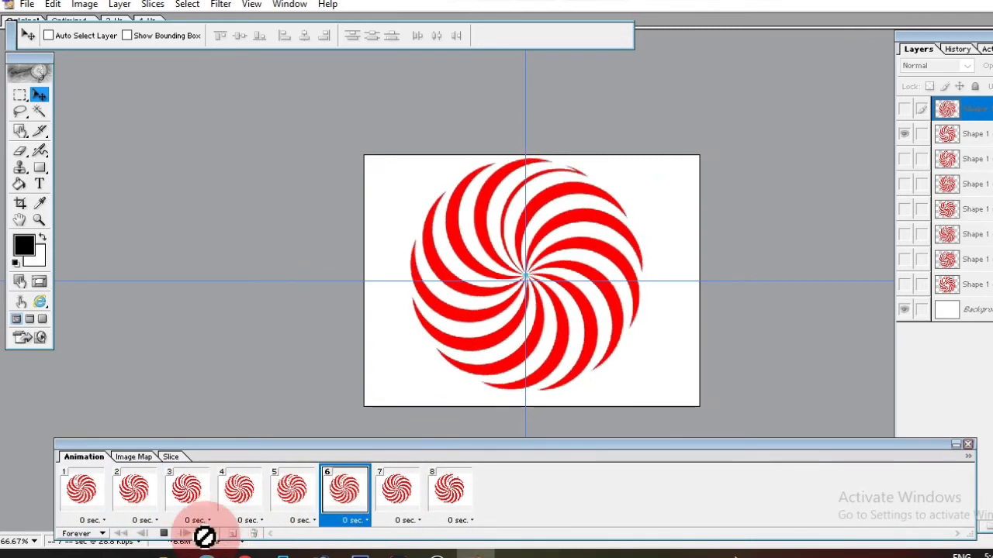
left_click(164, 533)
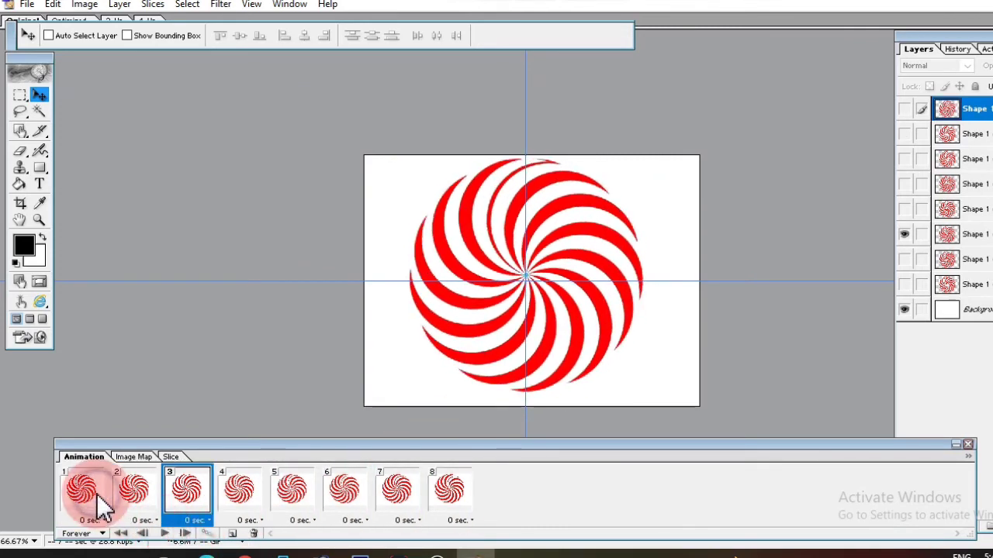
left_click(99, 503)
left_click(454, 497, "shift")
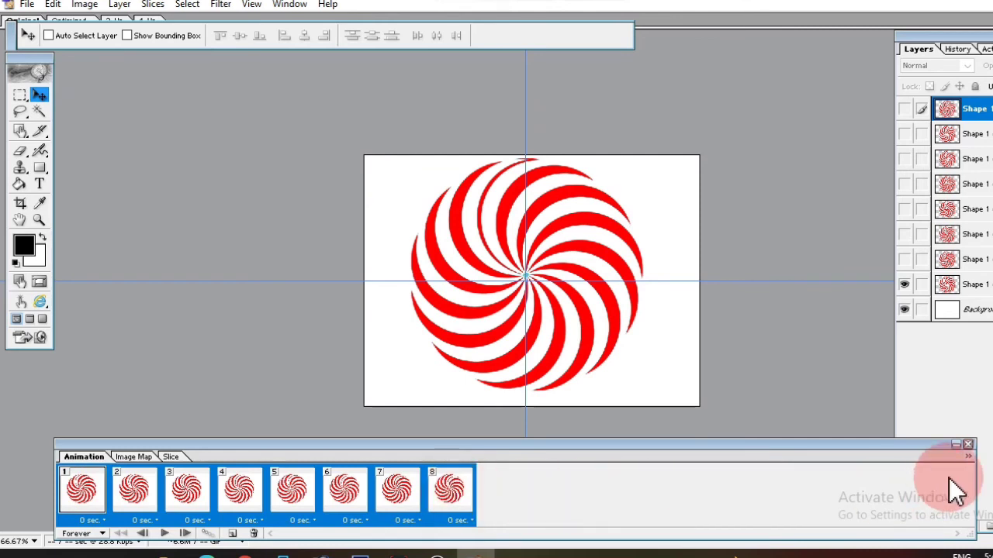
Copy the eight spiral frames, paste them after the originals as frames 9–16, and play
left_click(968, 456)
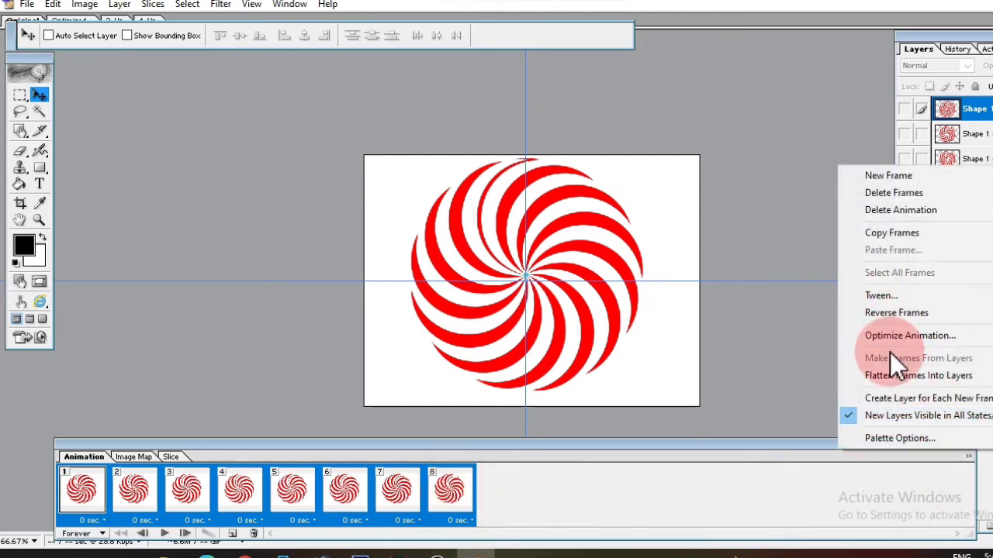
left_click(898, 233)
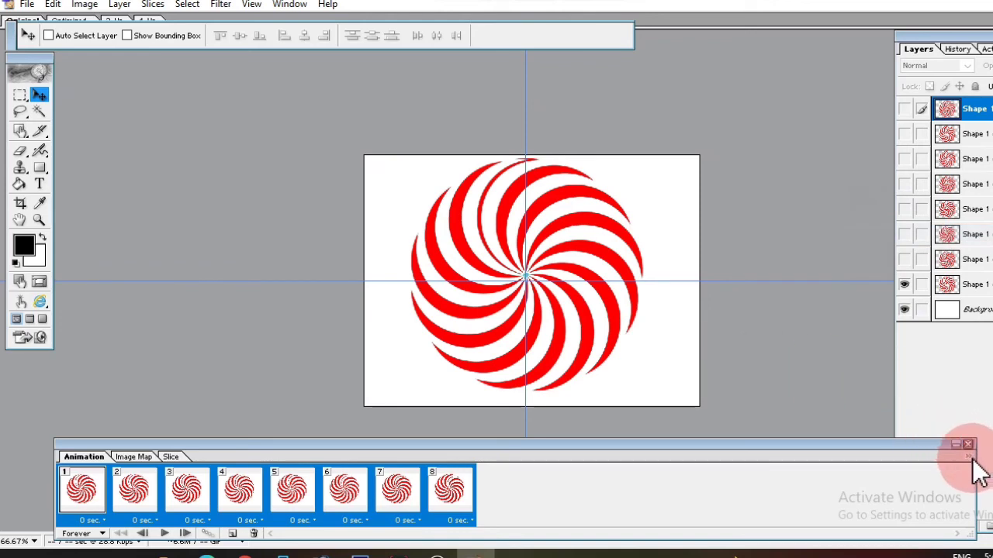
left_click(973, 462)
left_click(872, 257)
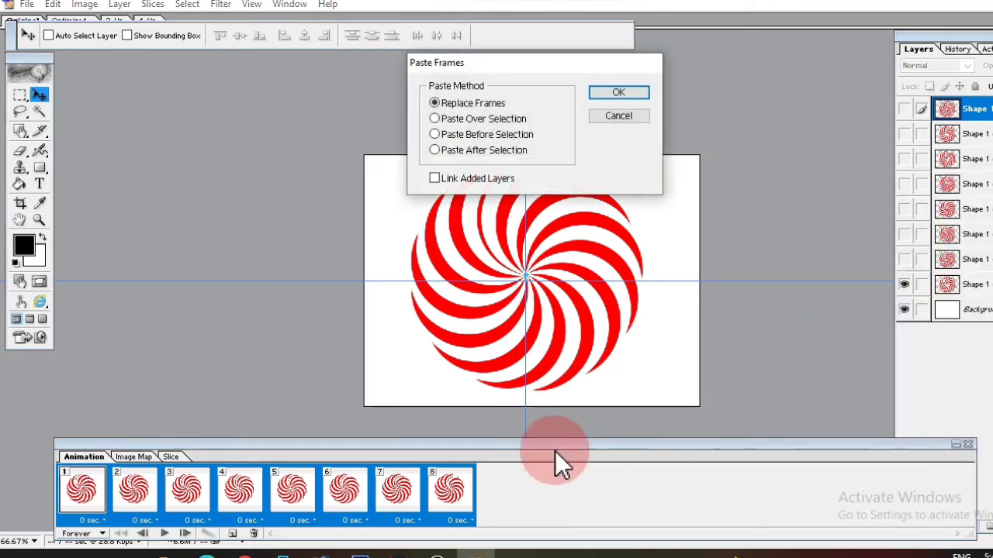
left_click(493, 151)
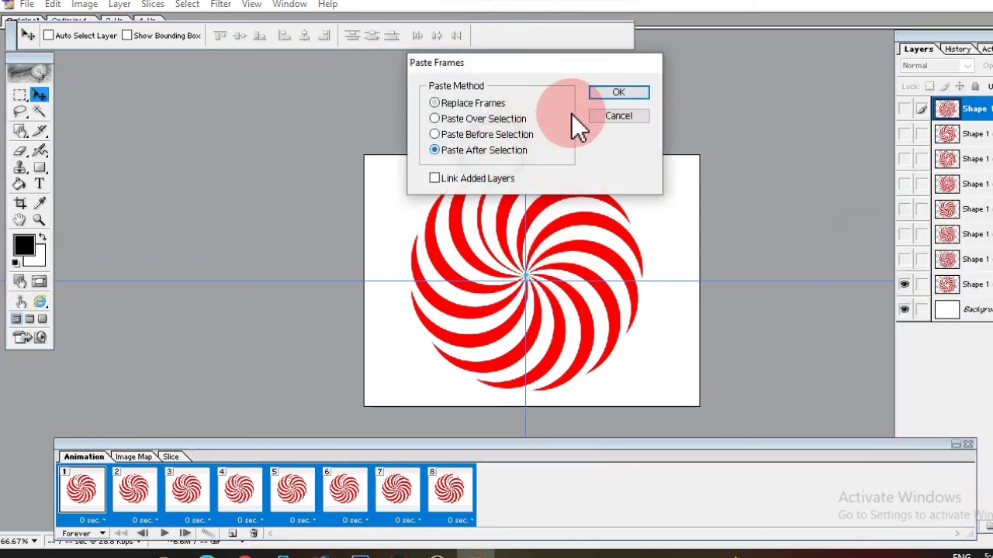
left_click(618, 93)
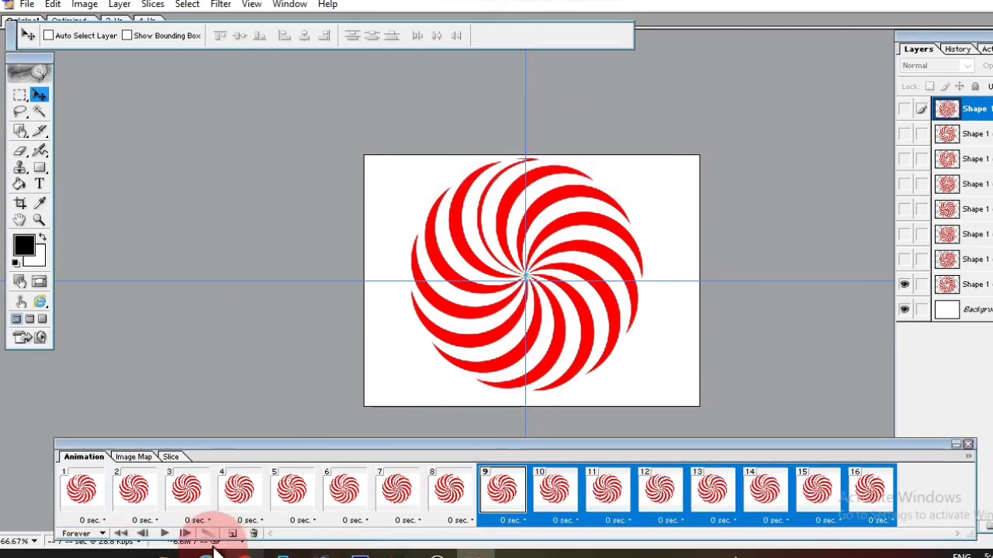
left_click(166, 534)
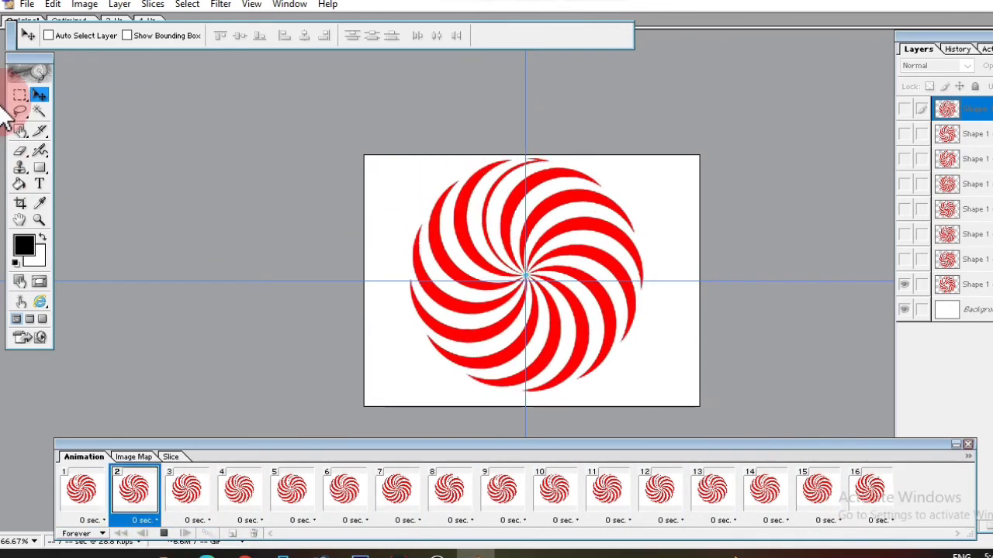
Open the Save Optimized As dialog for a GIF on the Desktop, then close it unsaved
left_click(23, 6)
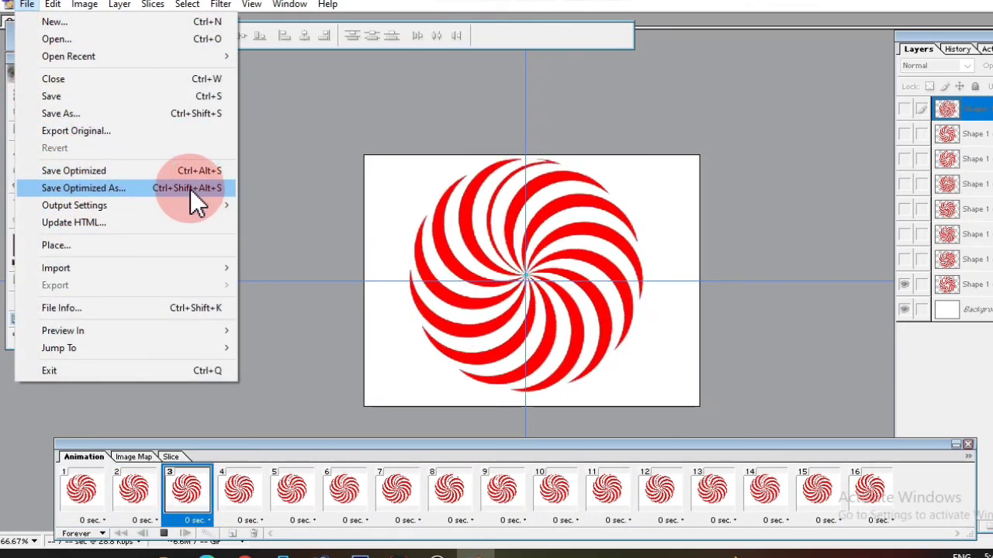
left_click(189, 188)
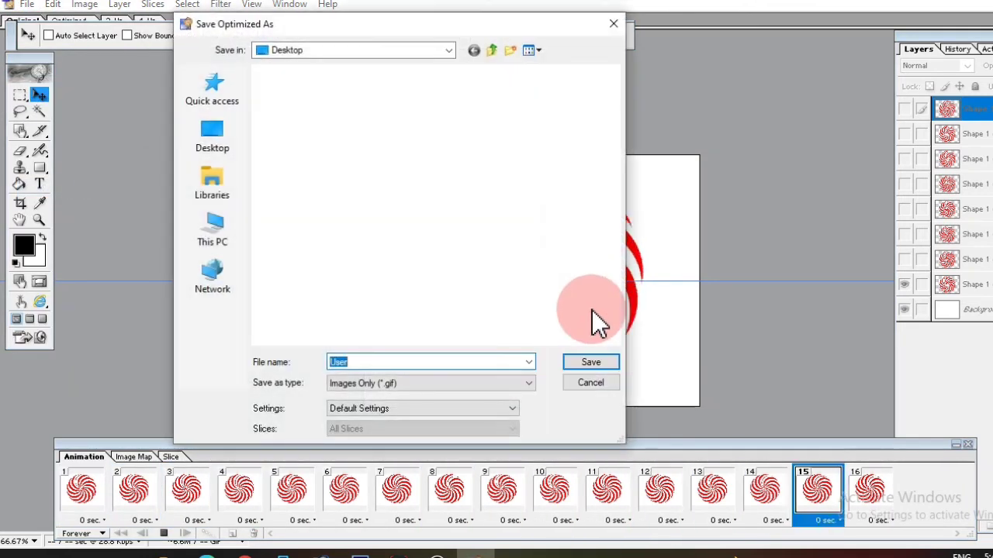
left_click(590, 384)
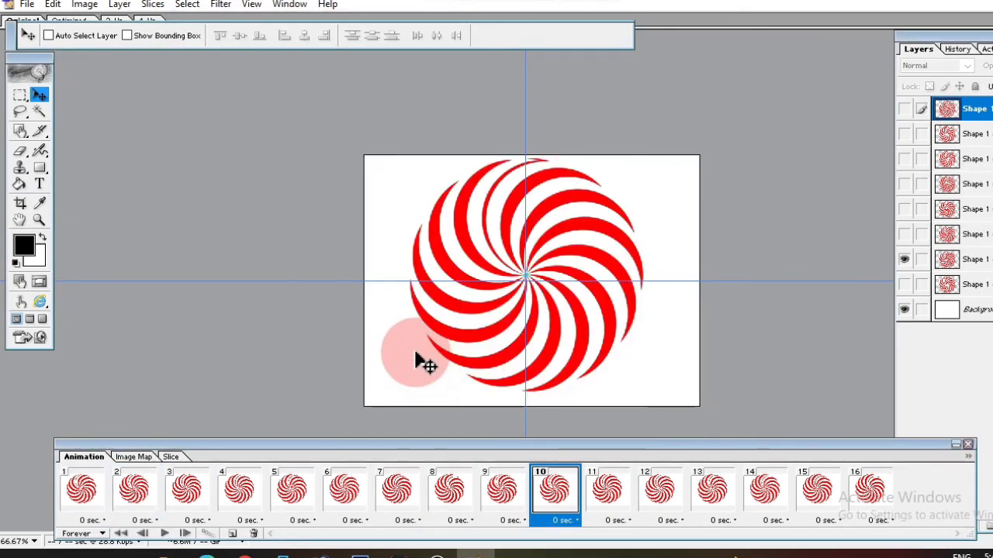